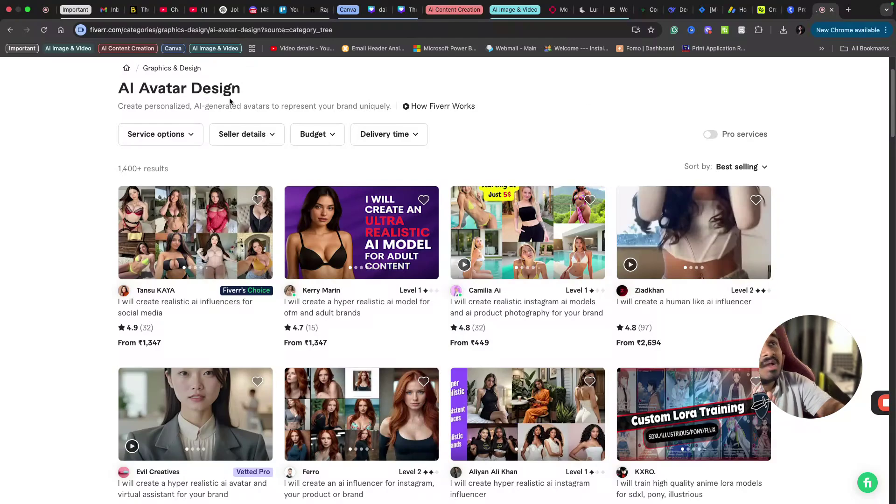
Step: Scroll up and down through the Fiverr gig listings
{"action": "scroll", "coordinate": [458, 133], "scroll_direction": "up", "scroll_amount": 1}
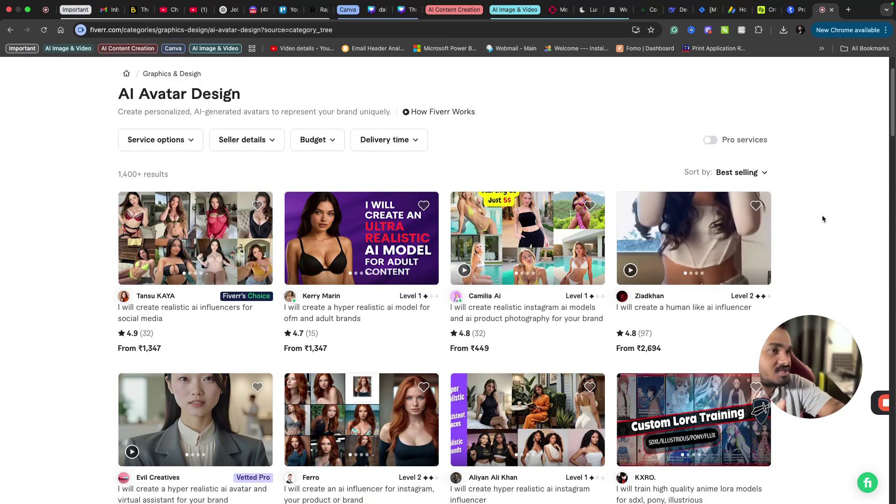
{"action": "scroll", "coordinate": [822, 214], "scroll_direction": "down", "scroll_amount": 1}
{"action": "scroll", "coordinate": [822, 214], "scroll_direction": "down", "scroll_amount": 4}
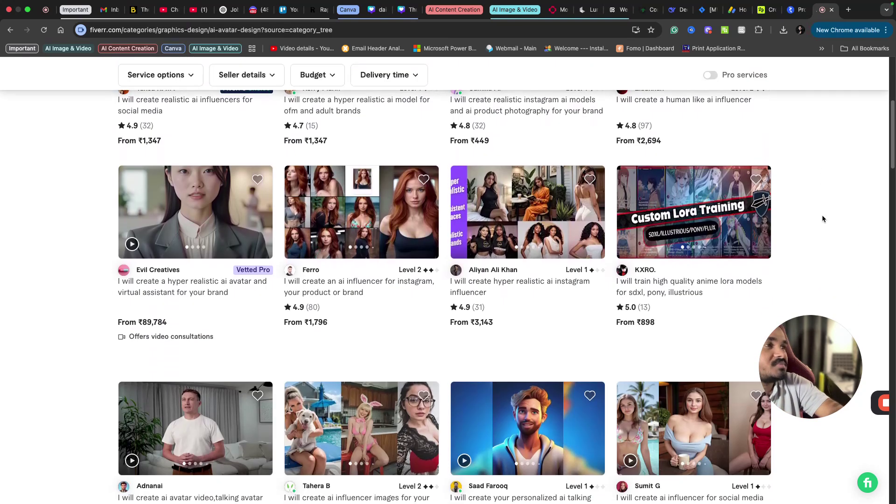
{"action": "scroll", "coordinate": [823, 218], "scroll_direction": "down", "scroll_amount": 1}
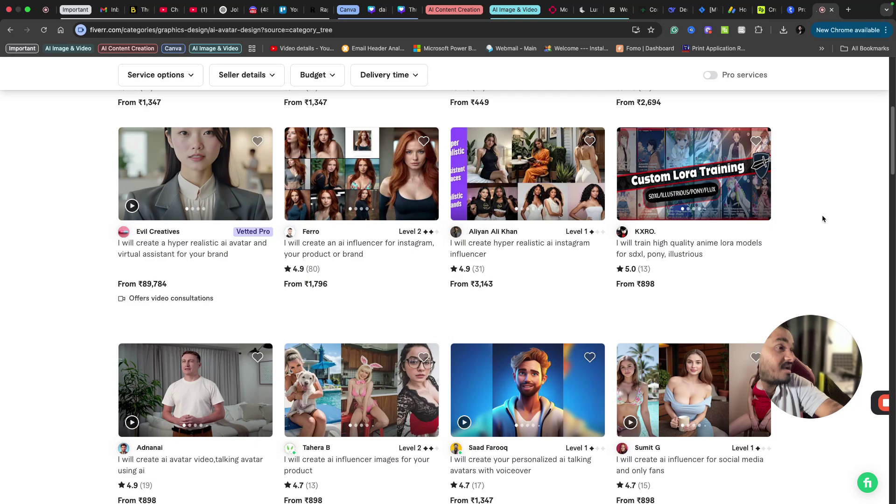
{"action": "scroll", "coordinate": [823, 219], "scroll_direction": "down", "scroll_amount": 4}
{"action": "scroll", "coordinate": [822, 218], "scroll_direction": "down", "scroll_amount": 2}
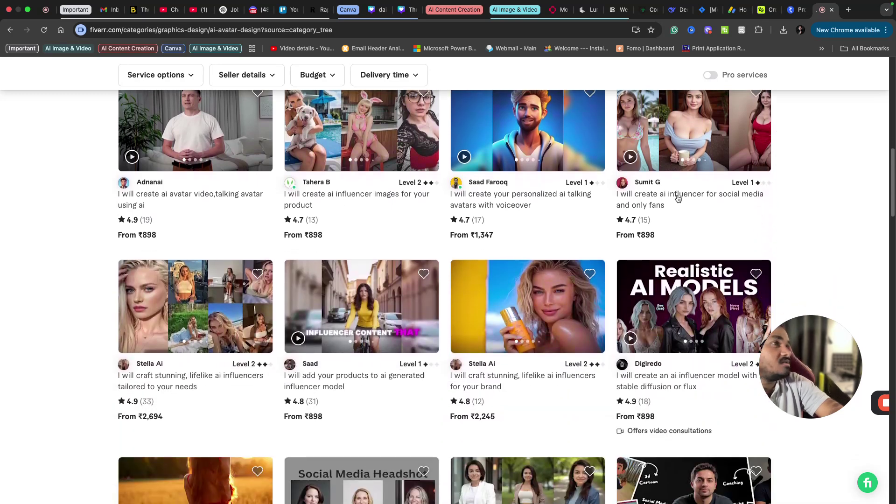
{"action": "scroll", "coordinate": [869, 282], "scroll_direction": "up", "scroll_amount": 1}
{"action": "scroll", "coordinate": [869, 283], "scroll_direction": "up", "scroll_amount": 1}
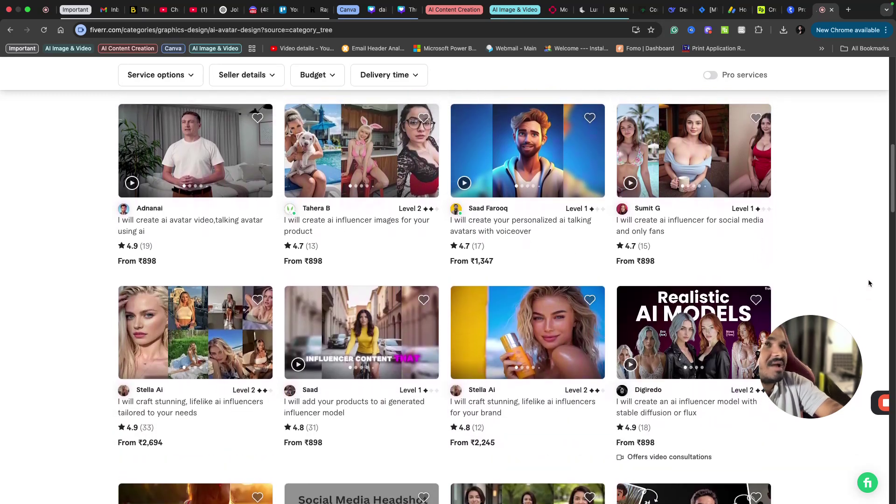
{"action": "scroll", "coordinate": [868, 283], "scroll_direction": "down", "scroll_amount": 2}
{"action": "scroll", "coordinate": [869, 283], "scroll_direction": "down", "scroll_amount": 3}
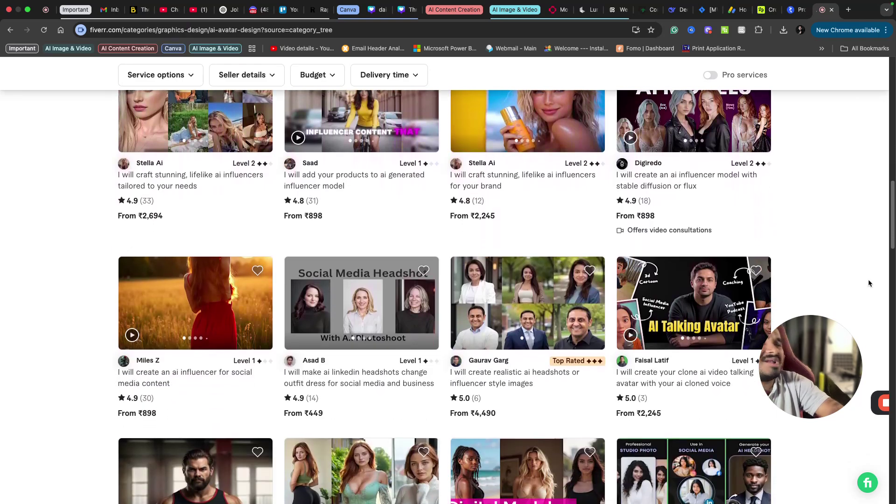
{"action": "scroll", "coordinate": [869, 283], "scroll_direction": "down", "scroll_amount": 1}
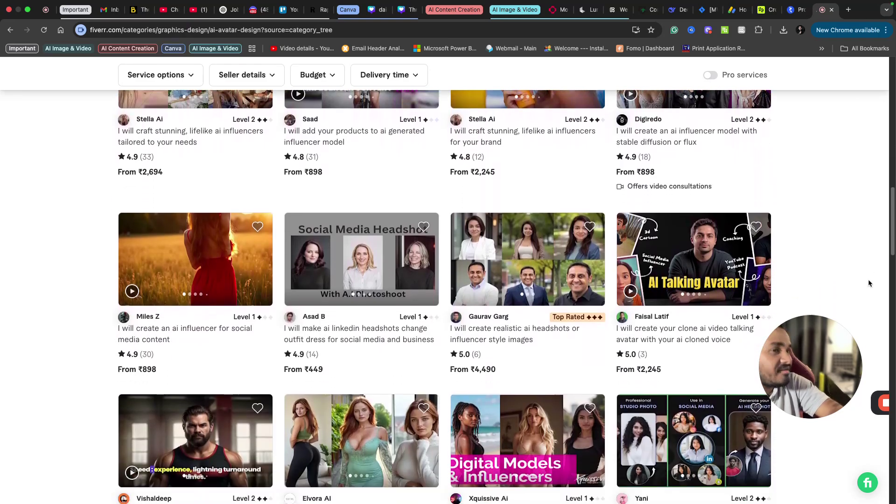
{"action": "scroll", "coordinate": [869, 283], "scroll_direction": "down", "scroll_amount": 3}
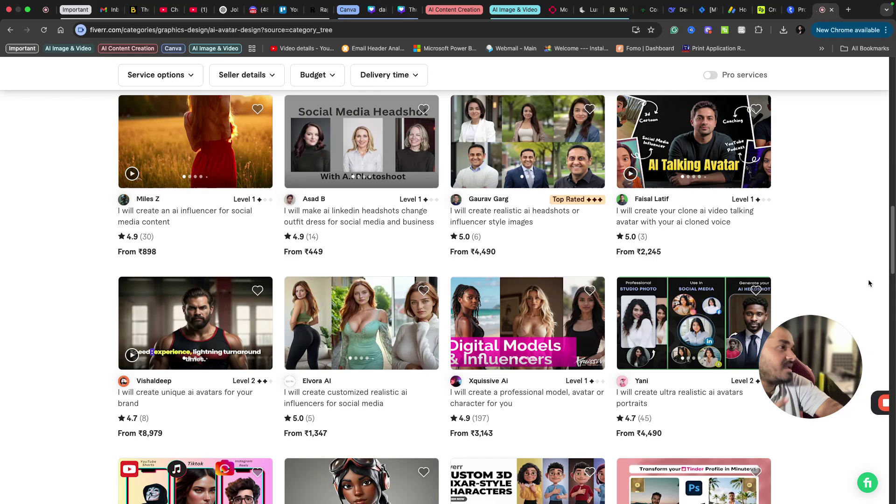
{"action": "scroll", "coordinate": [868, 282], "scroll_direction": "down", "scroll_amount": 3}
{"action": "scroll", "coordinate": [868, 283], "scroll_direction": "down", "scroll_amount": 4}
{"action": "scroll", "coordinate": [869, 283], "scroll_direction": "down", "scroll_amount": 2}
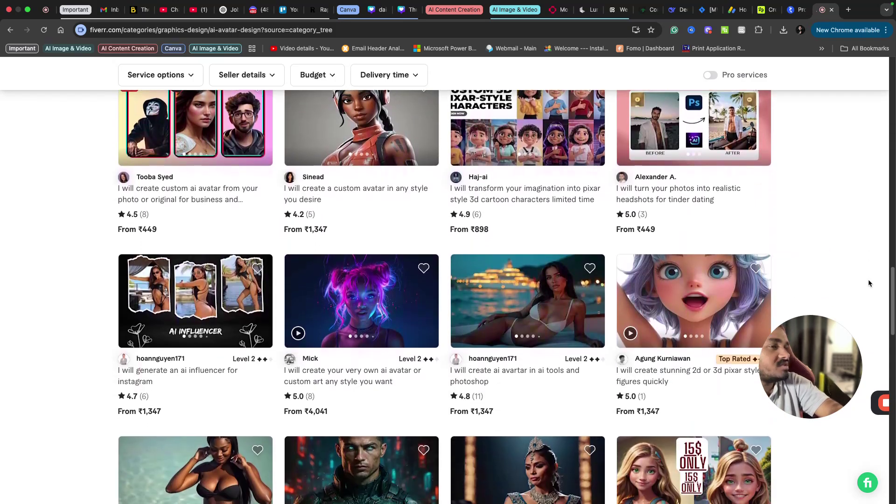
{"action": "scroll", "coordinate": [869, 283], "scroll_direction": "down", "scroll_amount": 4}
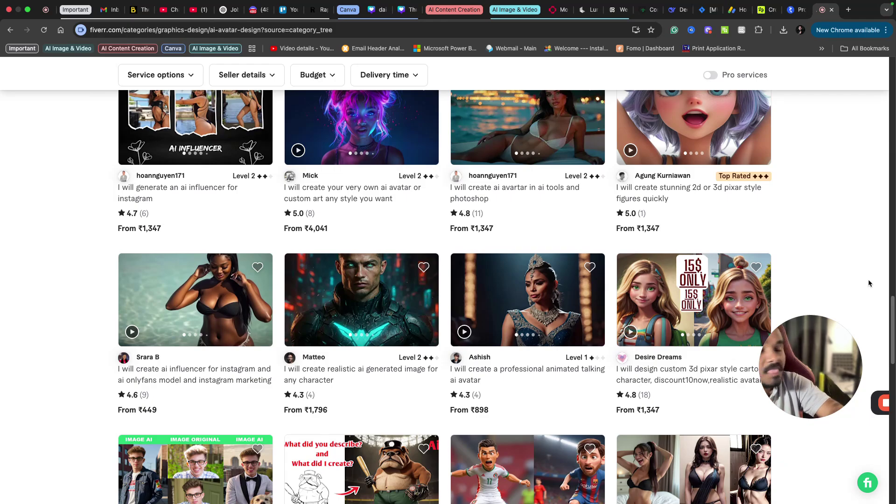
{"action": "scroll", "coordinate": [869, 283], "scroll_direction": "down", "scroll_amount": 10}
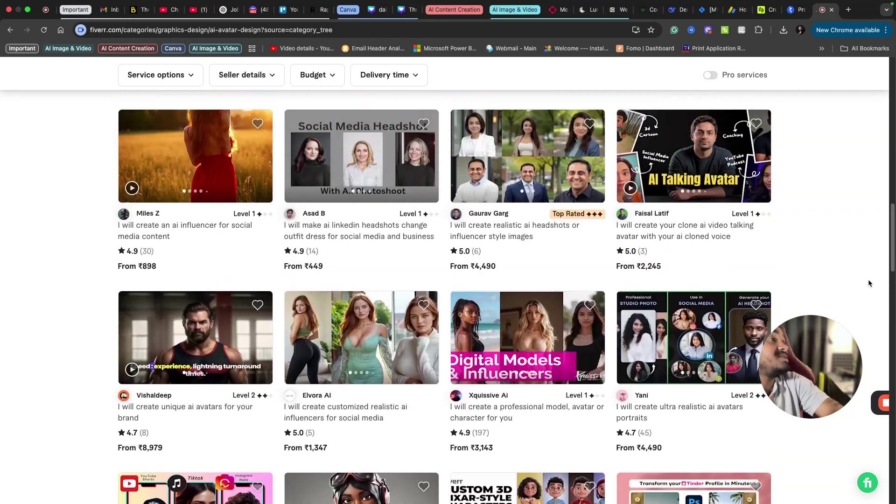
{"action": "scroll", "coordinate": [868, 283], "scroll_direction": "up", "scroll_amount": 3}
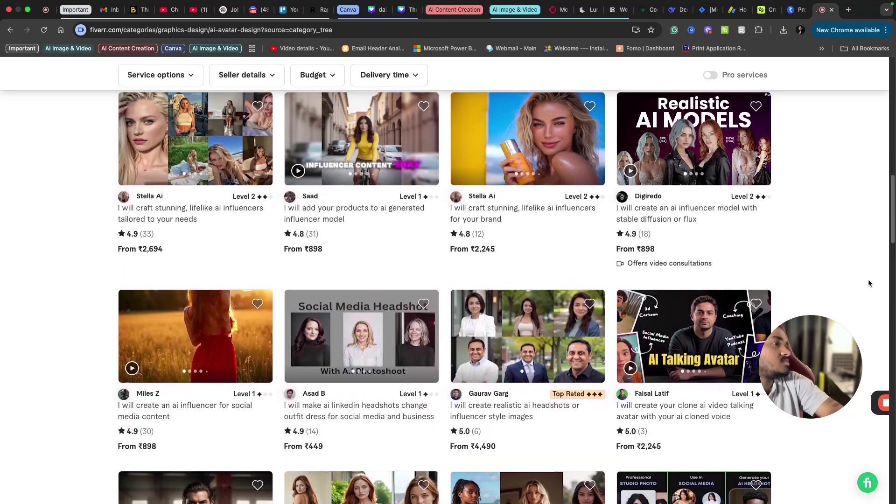
{"action": "scroll", "coordinate": [869, 283], "scroll_direction": "up", "scroll_amount": 10}
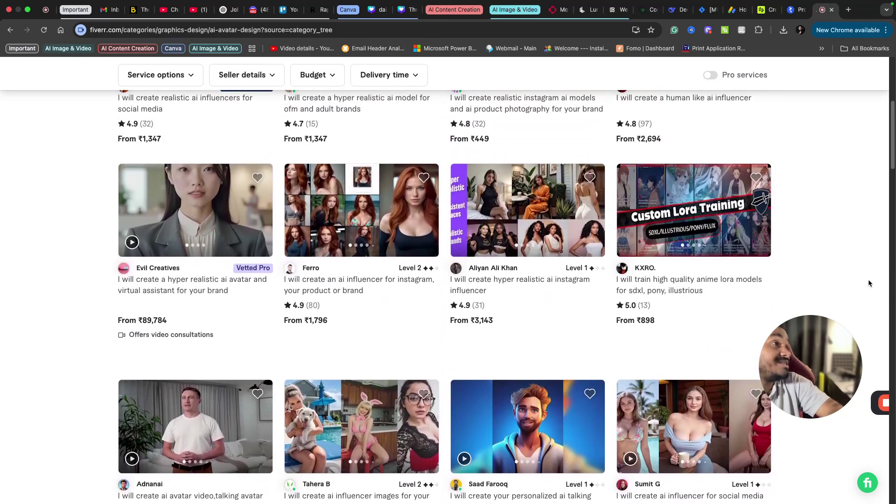
{"action": "scroll", "coordinate": [869, 283], "scroll_direction": "up", "scroll_amount": 4}
{"action": "scroll", "coordinate": [868, 282], "scroll_direction": "up", "scroll_amount": 2}
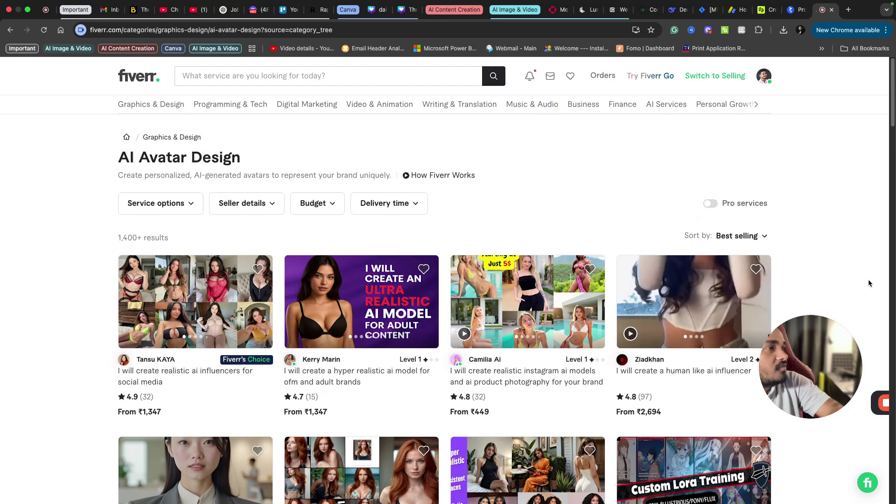
{"action": "scroll", "coordinate": [868, 283], "scroll_direction": "down", "scroll_amount": 4}
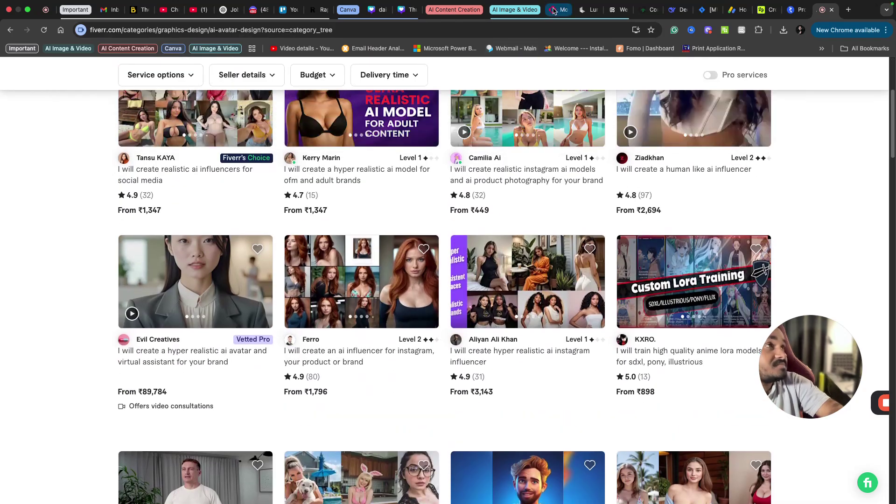
Step: On fal.ai, browse the 81 text-to-image models, select flux-lora, then return to Explore
{"action": "left_click", "coordinate": [557, 9]}
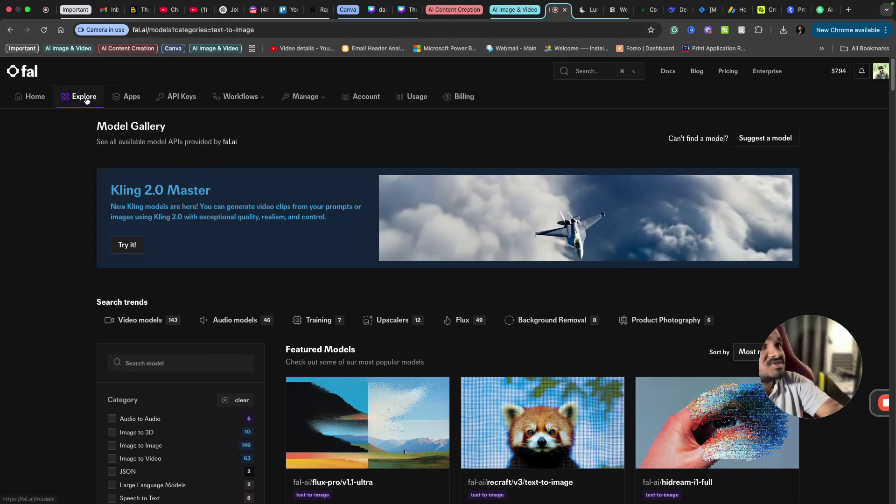
{"action": "scroll", "coordinate": [112, 139], "scroll_direction": "down", "scroll_amount": 4}
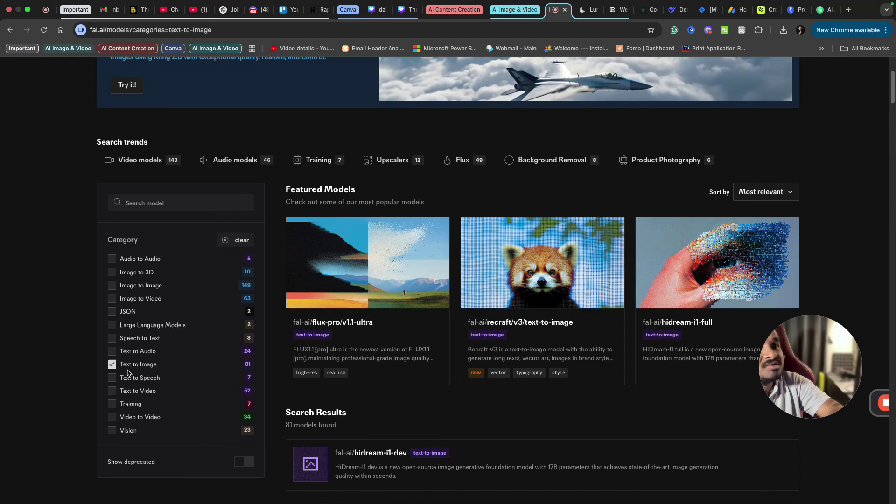
{"action": "scroll", "coordinate": [550, 404], "scroll_direction": "down", "scroll_amount": 2}
{"action": "scroll", "coordinate": [393, 314], "scroll_direction": "down", "scroll_amount": 3}
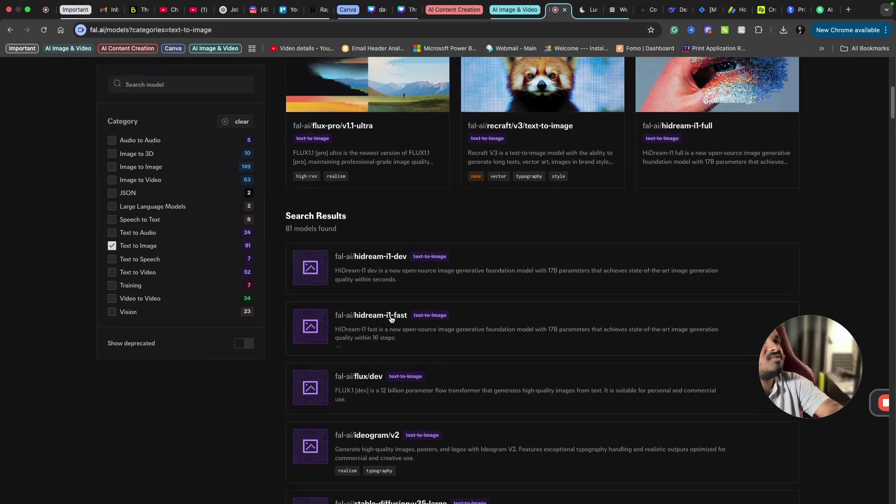
{"action": "scroll", "coordinate": [513, 402], "scroll_direction": "down", "scroll_amount": 3}
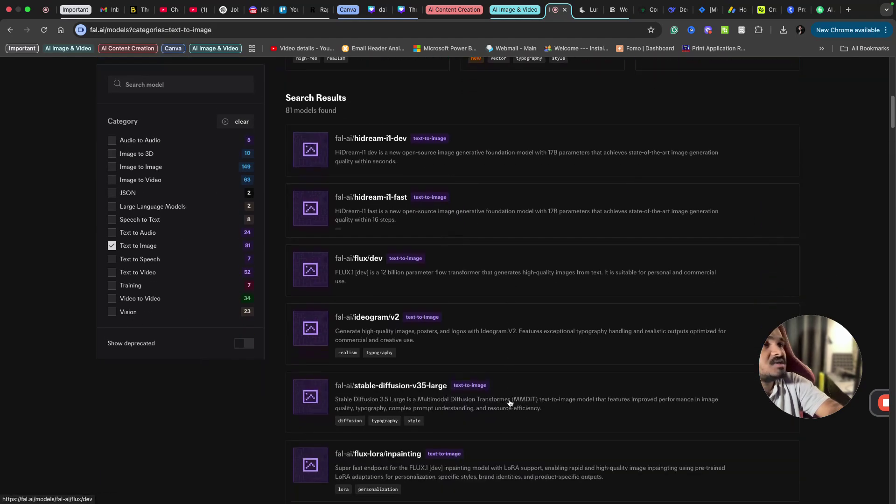
{"action": "scroll", "coordinate": [510, 404], "scroll_direction": "down", "scroll_amount": 2}
{"action": "scroll", "coordinate": [510, 404], "scroll_direction": "down", "scroll_amount": 3}
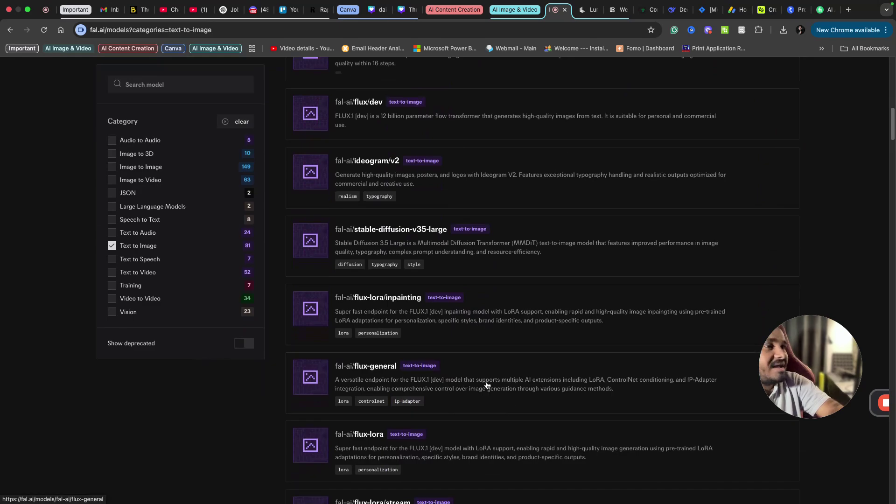
{"action": "scroll", "coordinate": [490, 390], "scroll_direction": "down", "scroll_amount": 2}
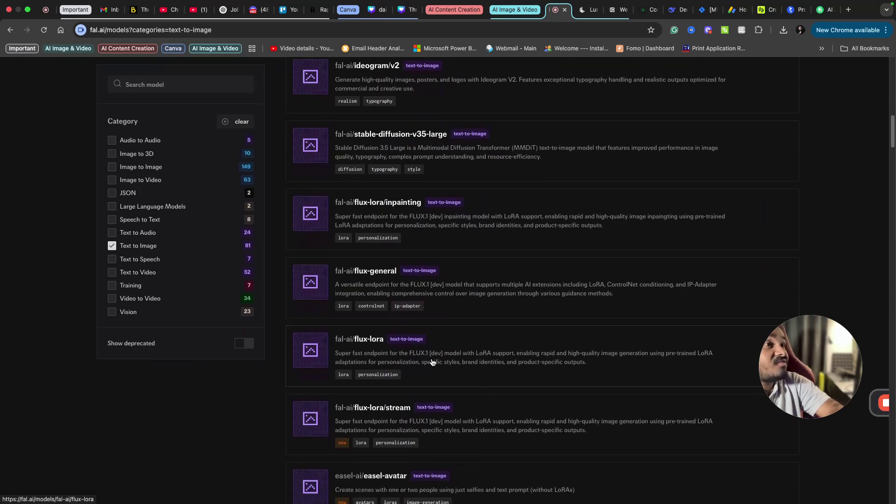
{"action": "left_click", "coordinate": [368, 352]}
{"action": "left_click", "coordinate": [80, 96]}
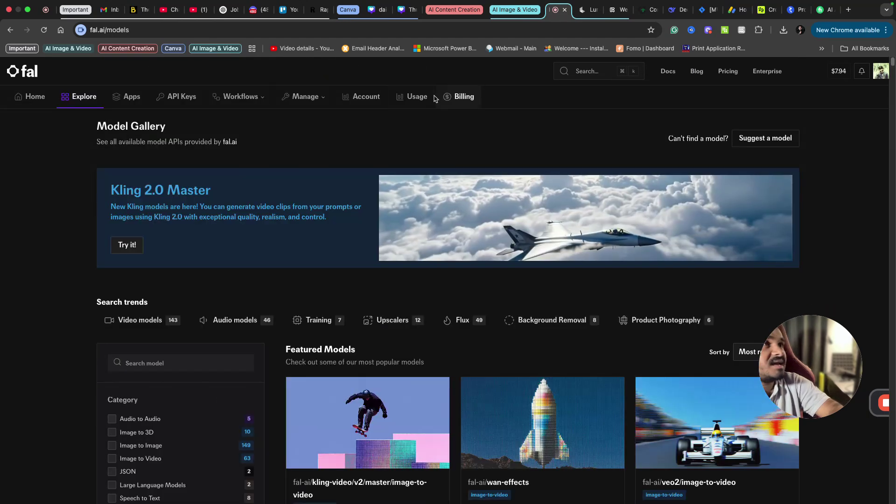
{"action": "left_click", "coordinate": [130, 96]}
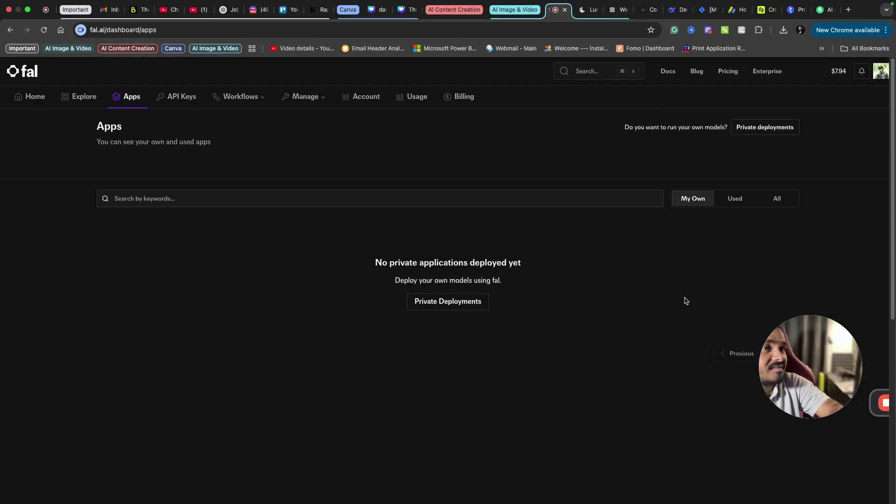
{"action": "left_click", "coordinate": [740, 195]}
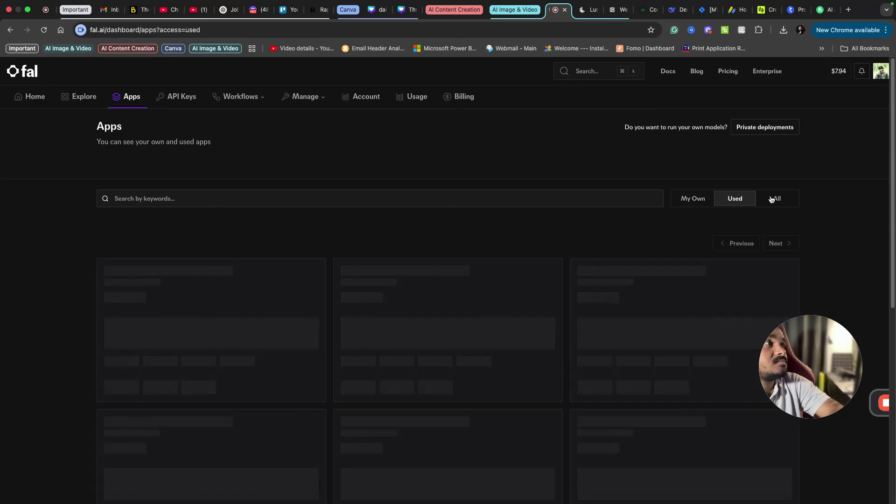
{"action": "scroll", "coordinate": [530, 305], "scroll_direction": "down", "scroll_amount": 3}
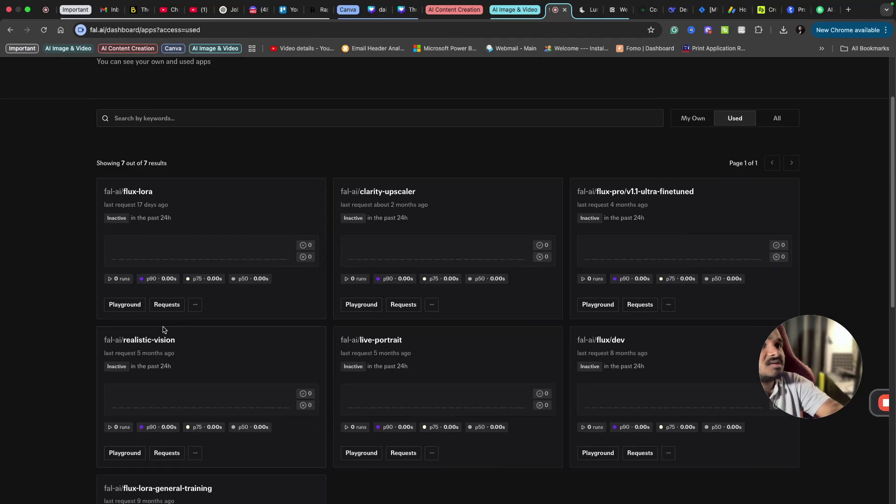
{"action": "scroll", "coordinate": [253, 409], "scroll_direction": "down", "scroll_amount": 3}
{"action": "scroll", "coordinate": [255, 409], "scroll_direction": "down", "scroll_amount": 1}
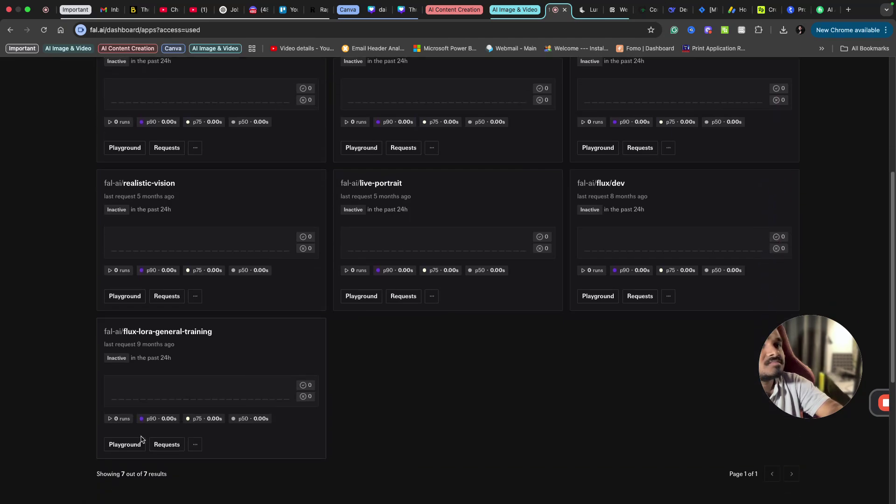
{"action": "left_click", "coordinate": [127, 445]}
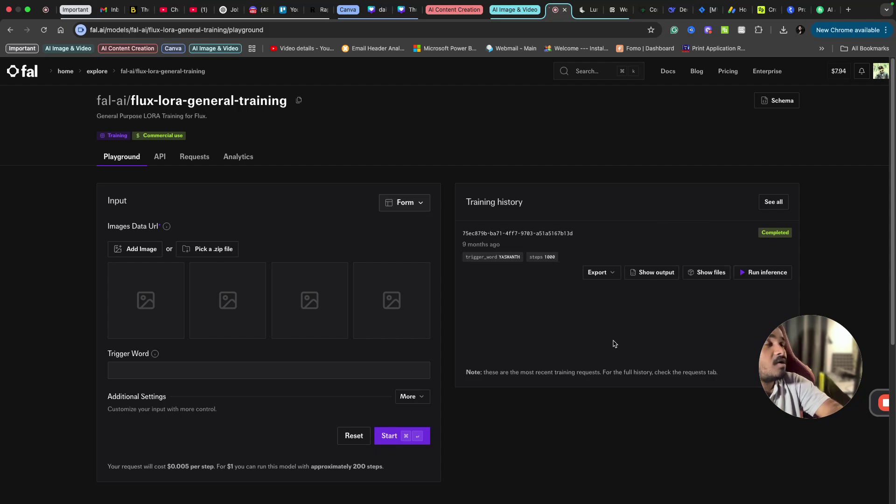
{"action": "scroll", "coordinate": [613, 343], "scroll_direction": "down", "scroll_amount": 2}
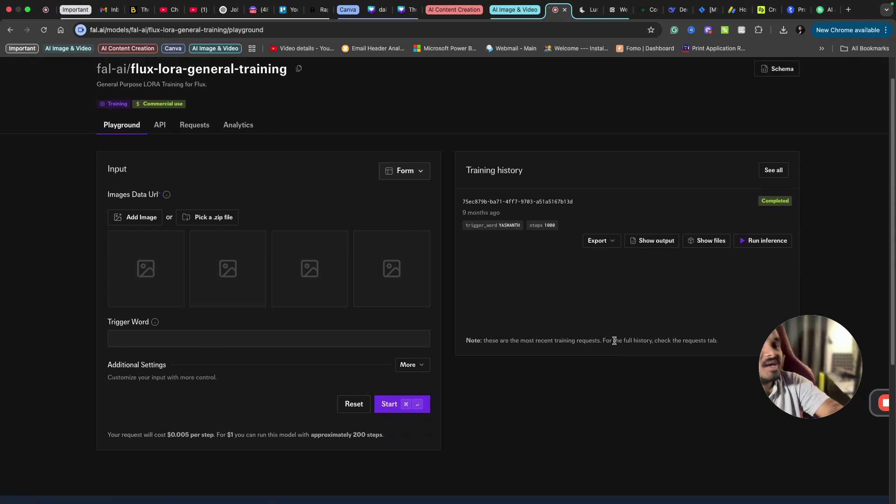
{"action": "scroll", "coordinate": [164, 196], "scroll_direction": "up", "scroll_amount": 1}
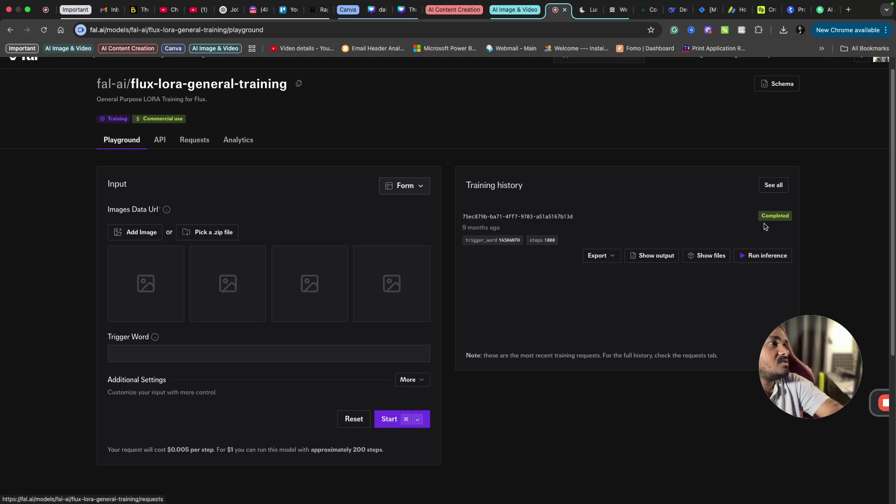
Step: Run inference on the trained avatar model and browse its Latest creations portraits in Creator mode
{"action": "left_click", "coordinate": [764, 262]}
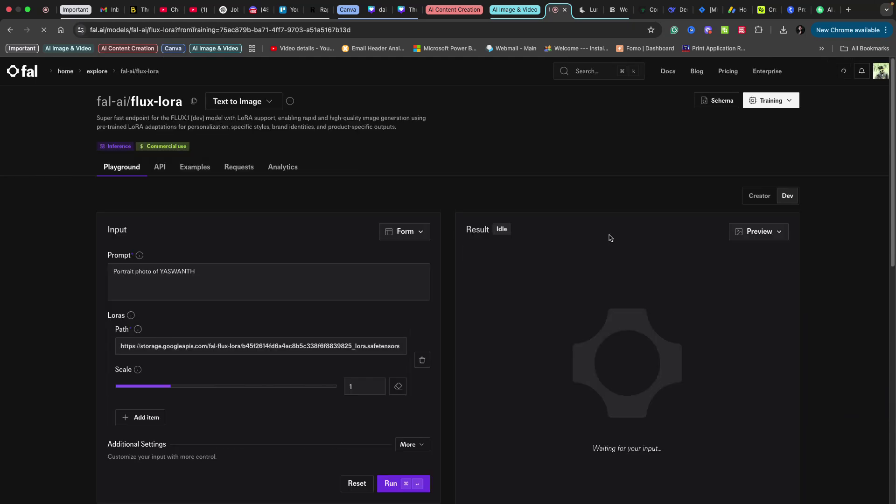
{"action": "left_click", "coordinate": [759, 196]}
{"action": "scroll", "coordinate": [562, 306], "scroll_direction": "down", "scroll_amount": 3}
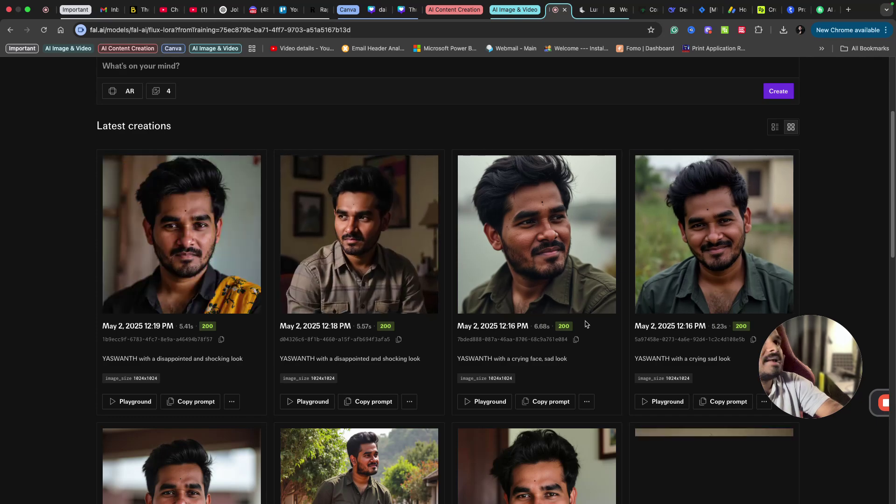
{"action": "scroll", "coordinate": [584, 320], "scroll_direction": "down", "scroll_amount": 5}
{"action": "scroll", "coordinate": [586, 324], "scroll_direction": "down", "scroll_amount": 2}
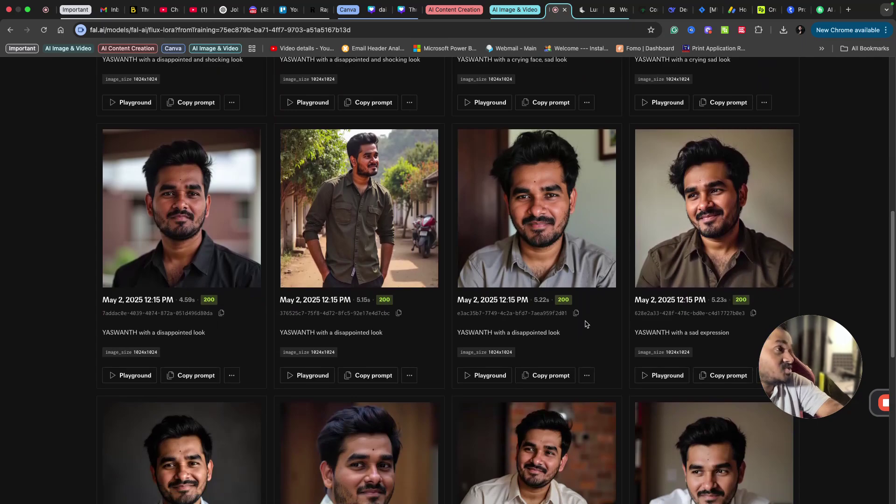
{"action": "scroll", "coordinate": [586, 323], "scroll_direction": "down", "scroll_amount": 3}
{"action": "scroll", "coordinate": [586, 324], "scroll_direction": "down", "scroll_amount": 1}
{"action": "left_click_drag", "start_coordinate": [892, 373], "coordinate": [894, 179]}
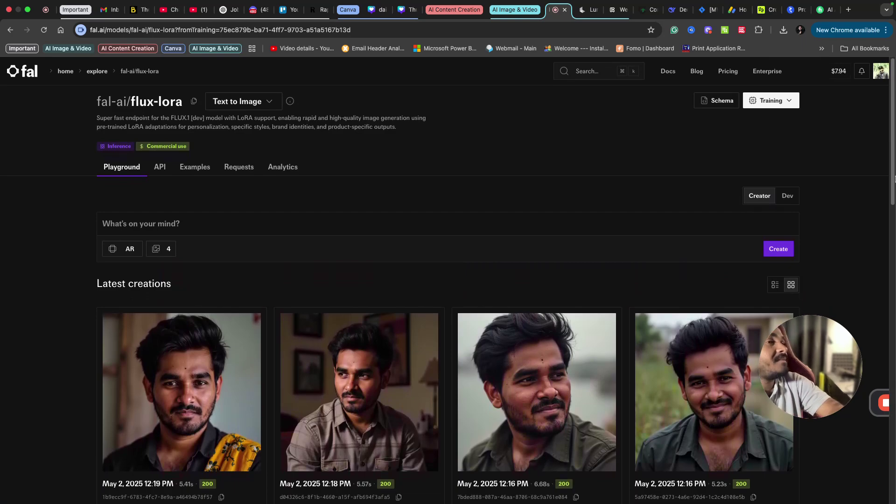
{"action": "scroll", "coordinate": [895, 178], "scroll_direction": "down", "scroll_amount": 3}
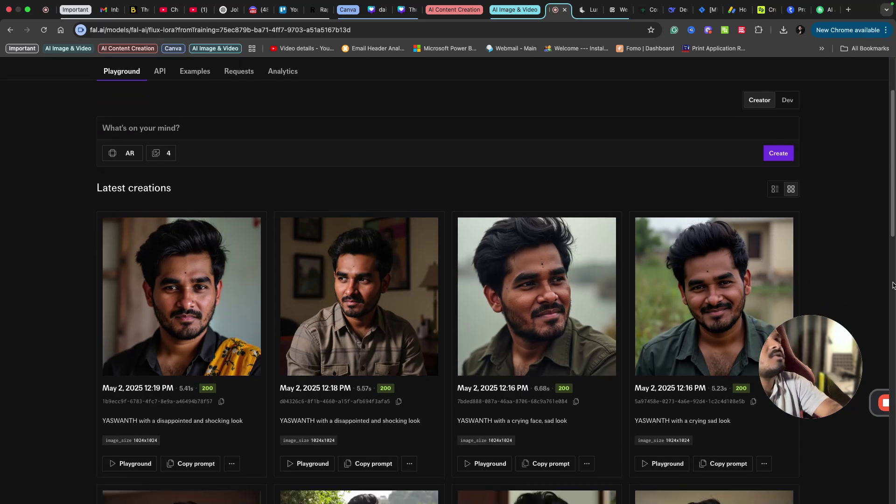
{"action": "scroll", "coordinate": [893, 286], "scroll_direction": "up", "scroll_amount": 3}
{"action": "scroll", "coordinate": [893, 286], "scroll_direction": "down", "scroll_amount": 10}
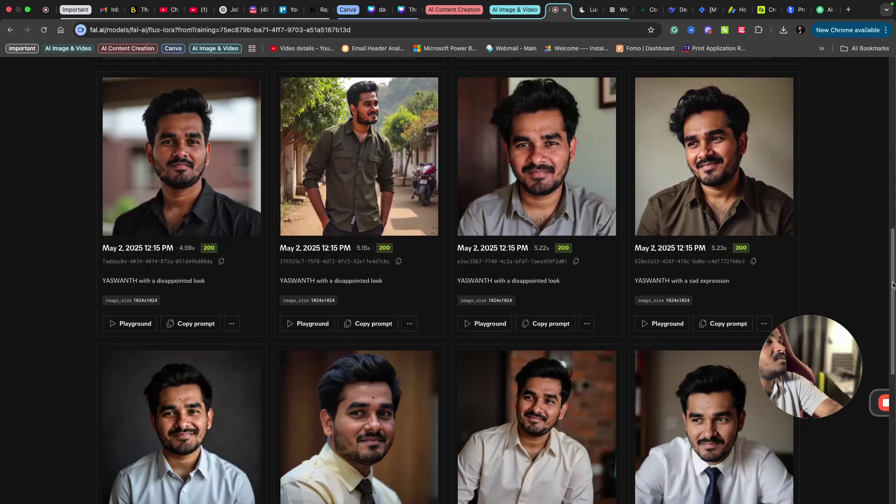
{"action": "scroll", "coordinate": [892, 286], "scroll_direction": "up", "scroll_amount": 2}
{"action": "scroll", "coordinate": [892, 285], "scroll_direction": "up", "scroll_amount": 8}
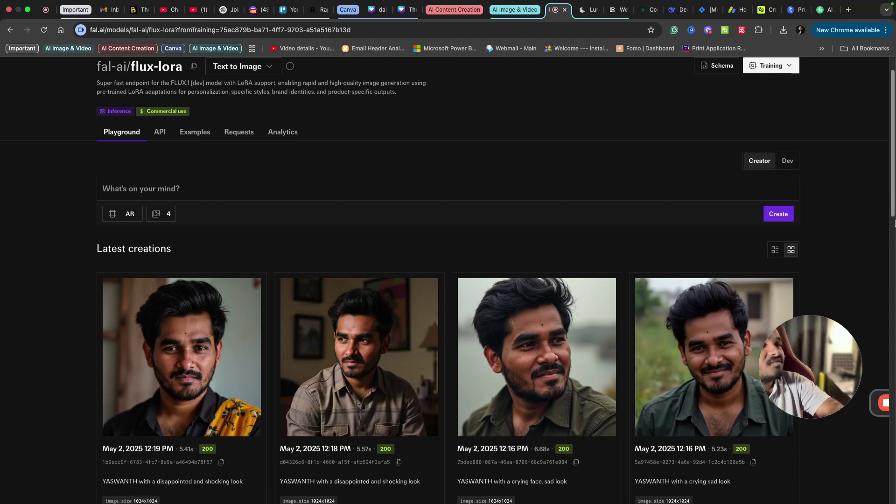
{"action": "scroll", "coordinate": [893, 276], "scroll_direction": "down", "scroll_amount": 8}
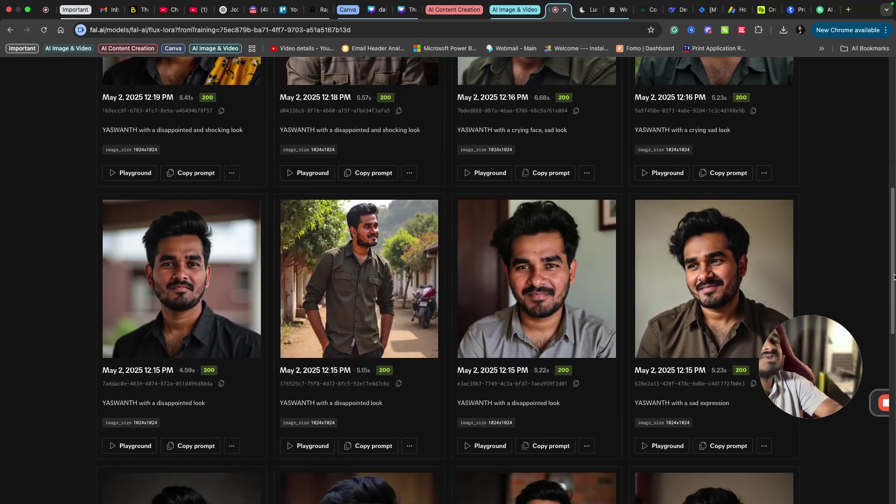
{"action": "scroll", "coordinate": [893, 276], "scroll_direction": "up", "scroll_amount": 10}
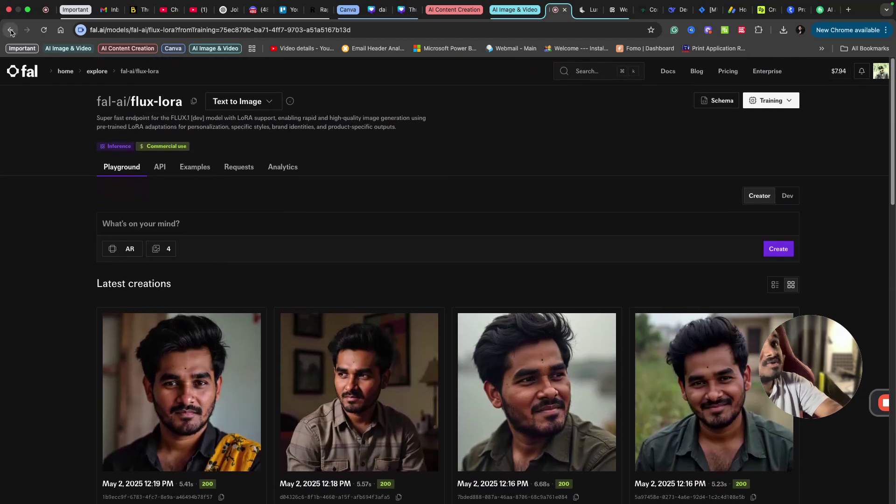
Step: Back on flux-lora-general-training, expand More settings and review 1000 steps, rank 16, 0.0004 learning rate
{"action": "left_click", "coordinate": [17, 32]}
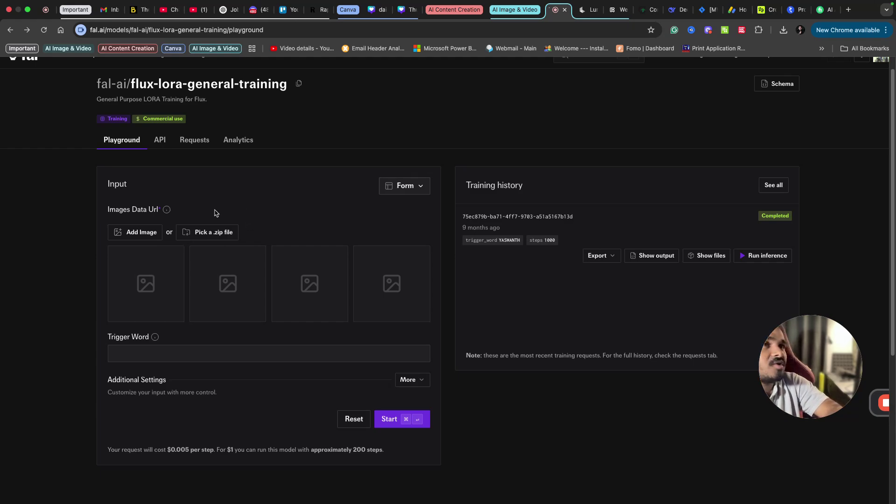
{"action": "left_click", "coordinate": [187, 352]}
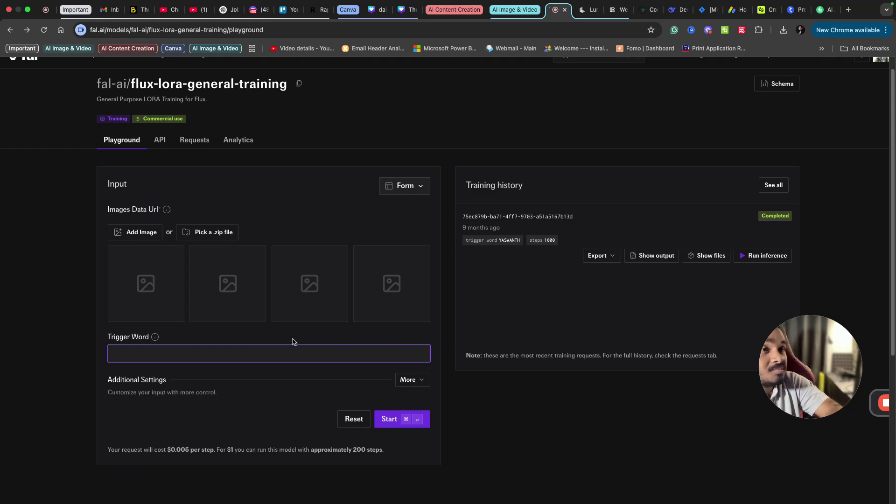
{"action": "left_click", "coordinate": [401, 382]}
{"action": "scroll", "coordinate": [320, 420], "scroll_direction": "down", "scroll_amount": 3}
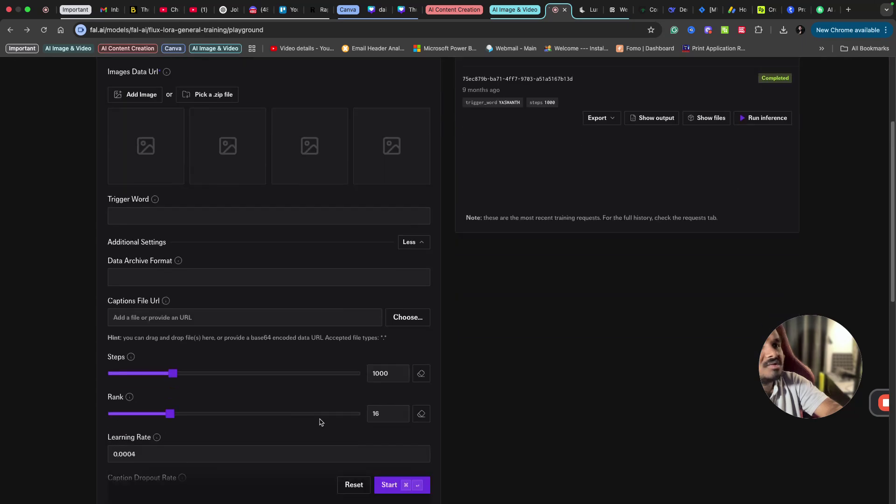
{"action": "scroll", "coordinate": [319, 422], "scroll_direction": "down", "scroll_amount": 5}
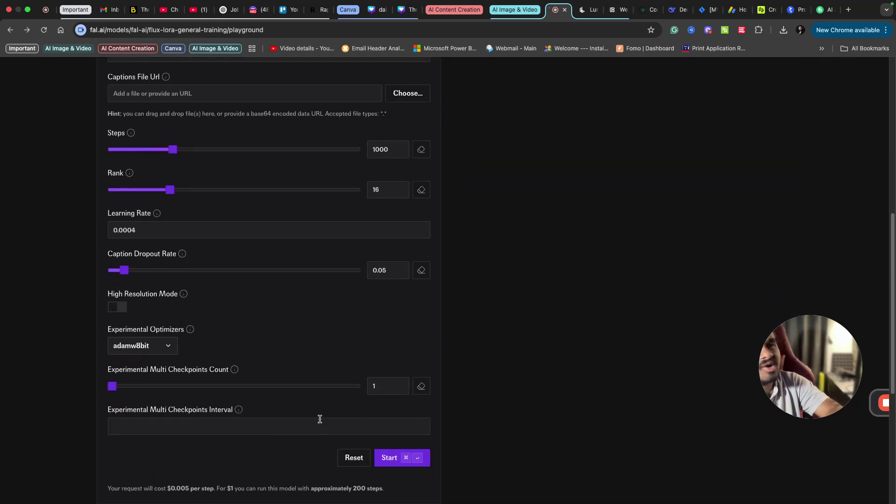
{"action": "scroll", "coordinate": [319, 419], "scroll_direction": "up", "scroll_amount": 8}
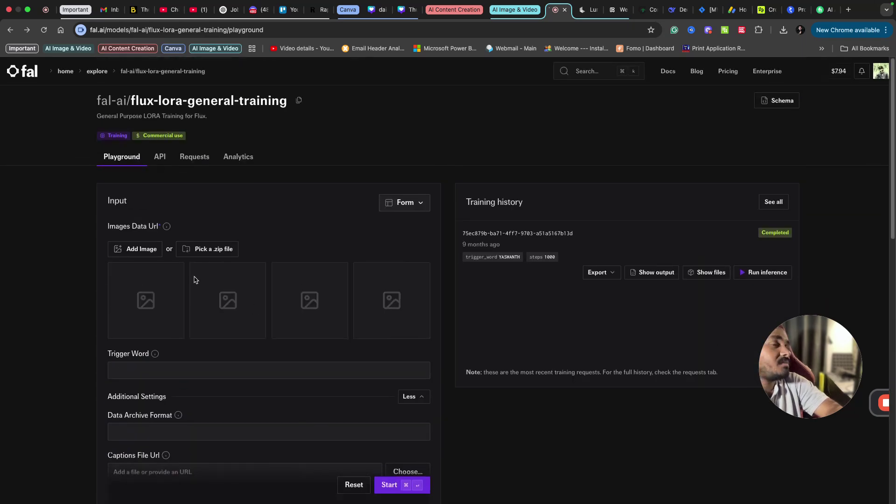
{"action": "scroll", "coordinate": [215, 383], "scroll_direction": "down", "scroll_amount": 1}
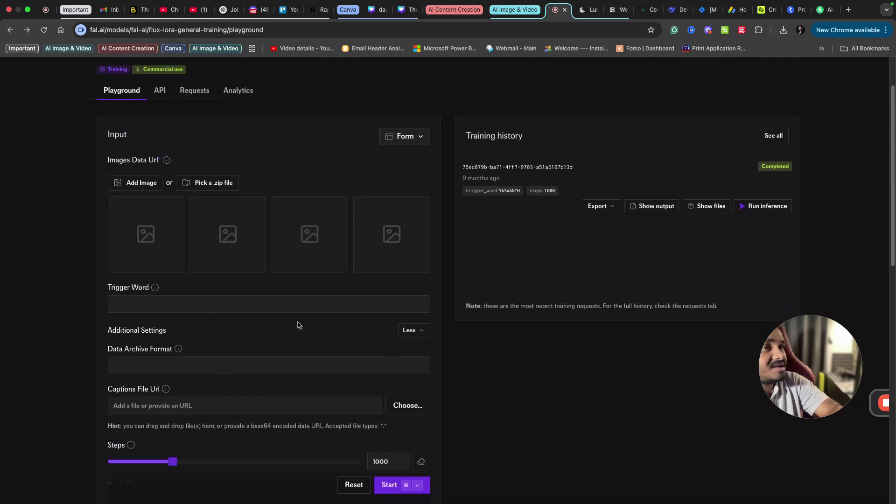
{"action": "scroll", "coordinate": [299, 325], "scroll_direction": "down", "scroll_amount": 3}
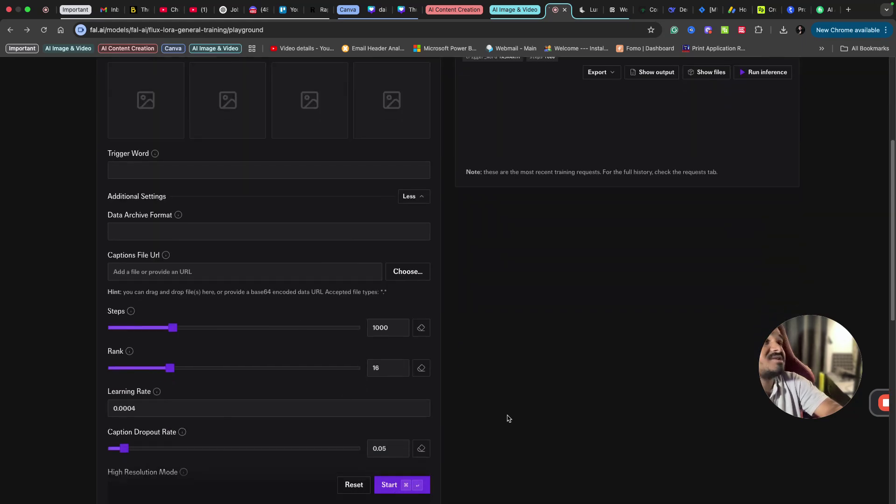
{"action": "scroll", "coordinate": [508, 418], "scroll_direction": "up", "scroll_amount": 5}
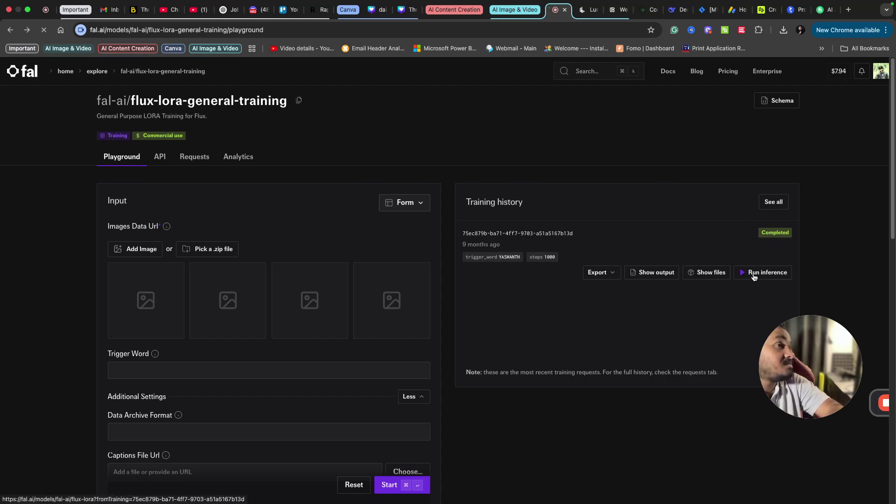
Step: Open generation with the trained LoRA and rewrite the prompt to a suit on a sofa
{"action": "left_click", "coordinate": [753, 276]}
{"action": "scroll", "coordinate": [203, 223], "scroll_direction": "down", "scroll_amount": 2}
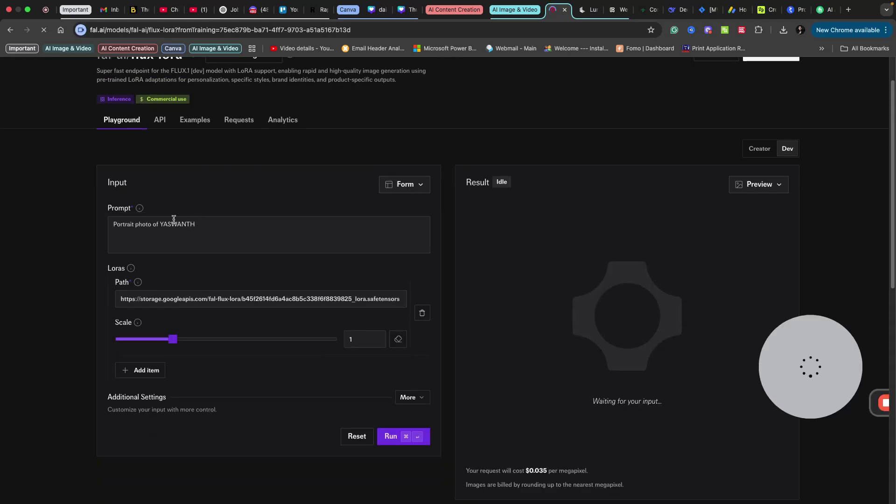
{"action": "left_click_drag", "start_coordinate": [160, 224], "coordinate": [89, 226]}
{"action": "key", "text": "BackSpace"}
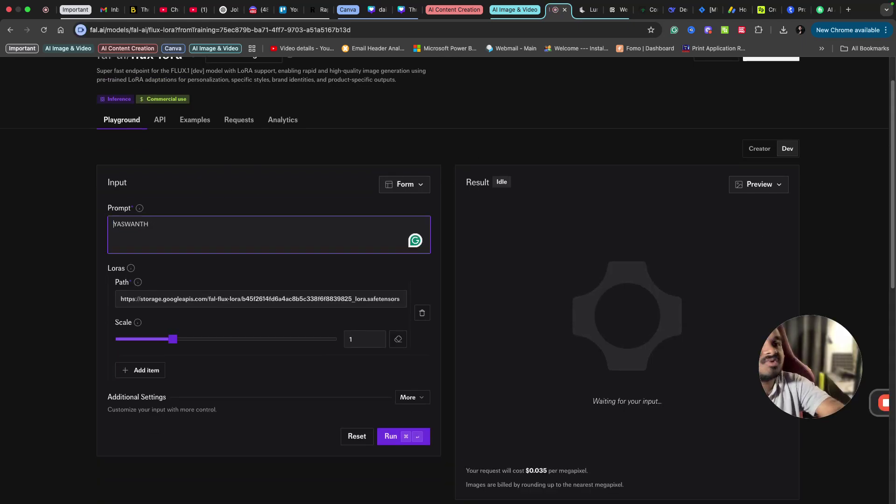
{"action": "type", "text": " wea"}
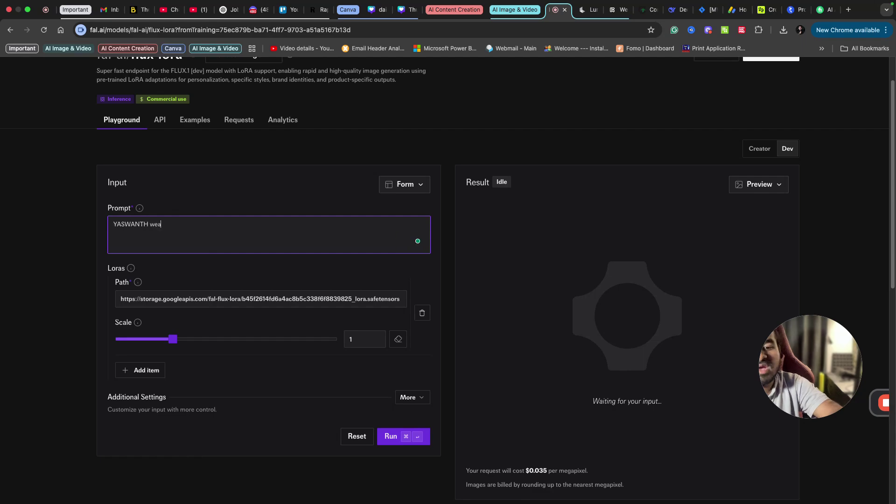
{"action": "type", "text": "ring a"}
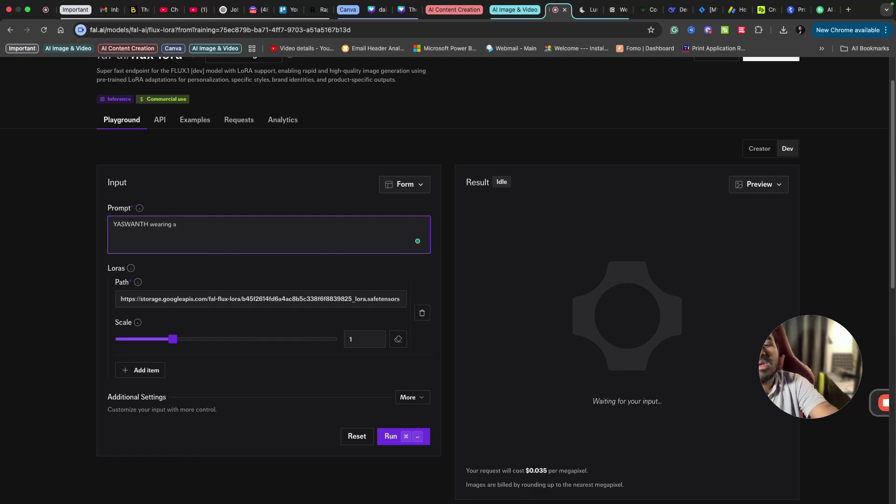
{"action": "type", "text": " suit, sitting in a so"}
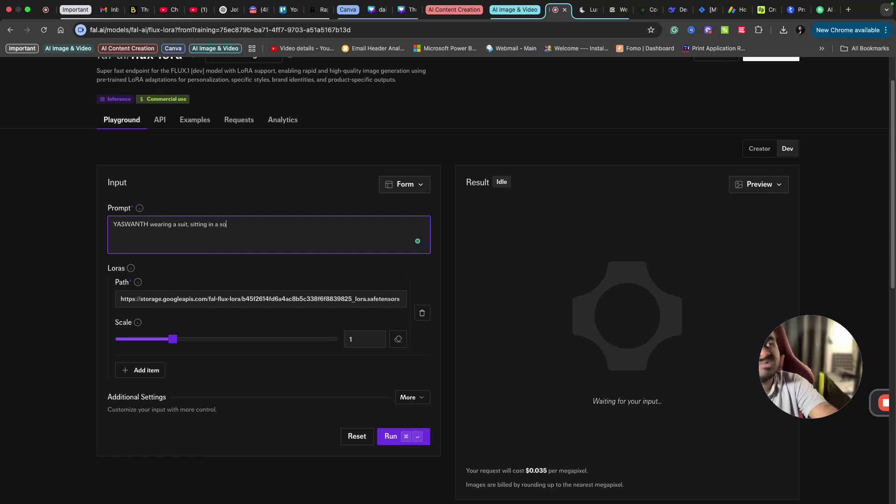
{"action": "type", "text": "fa"}
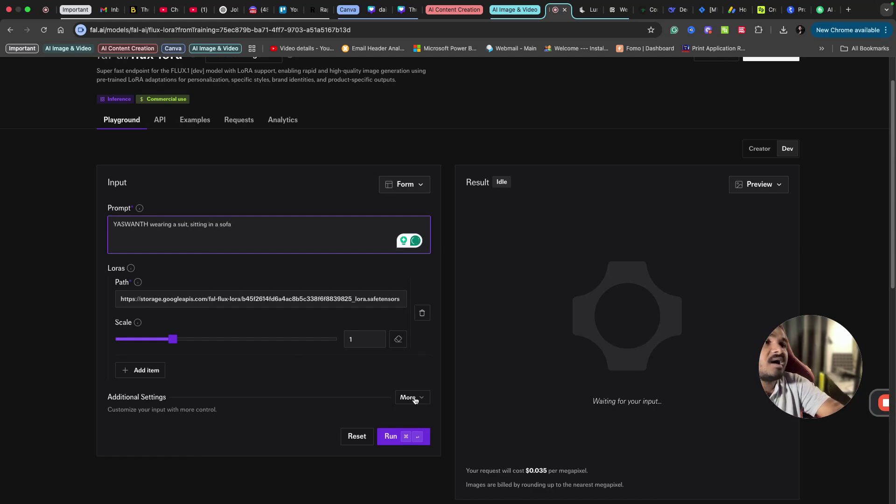
Step: Set the image size to Square HD in the additional settings
{"action": "left_click", "coordinate": [414, 398]}
{"action": "scroll", "coordinate": [324, 416], "scroll_direction": "down", "scroll_amount": 2}
{"action": "left_click", "coordinate": [177, 366]}
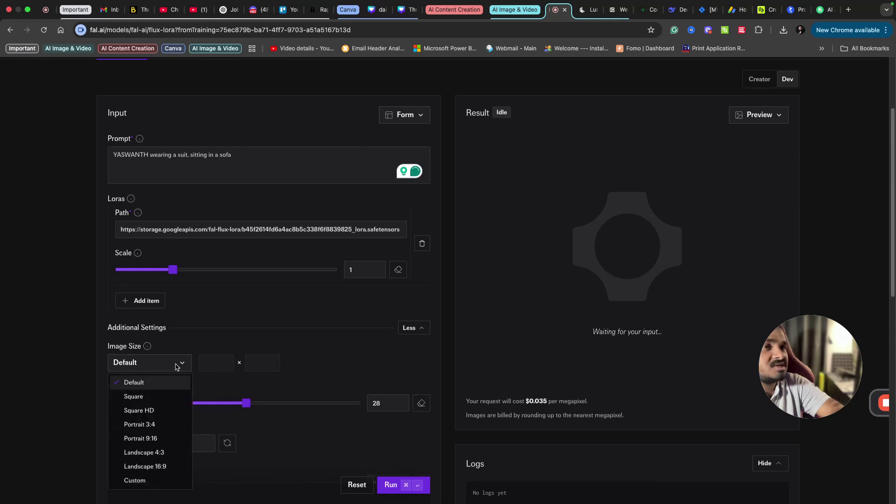
{"action": "left_click", "coordinate": [150, 411]}
{"action": "scroll", "coordinate": [390, 356], "scroll_direction": "up", "scroll_amount": 3}
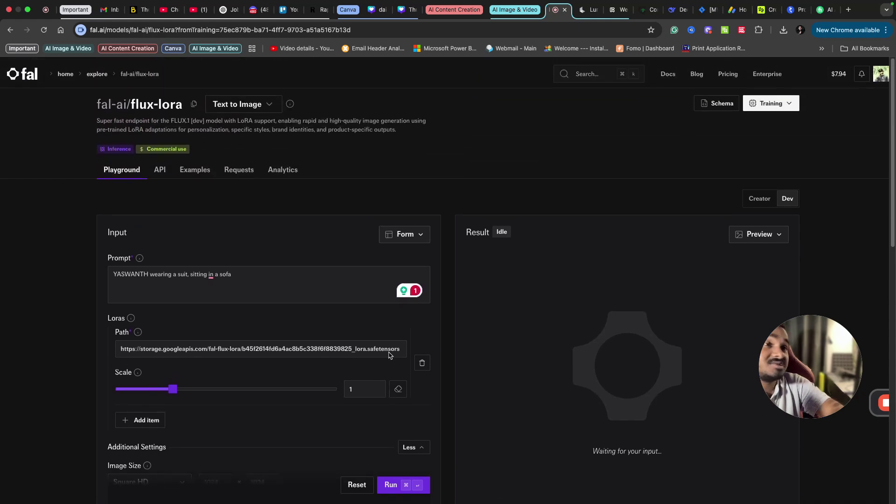
Step: Accept the prompt's 'in' to 'on' correction and run the generation
{"action": "left_click", "coordinate": [213, 272]}
{"action": "left_click", "coordinate": [220, 293]}
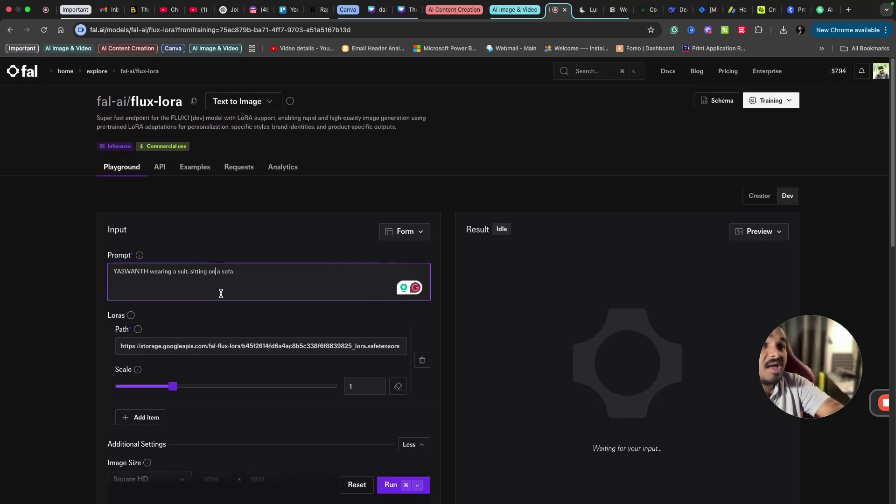
{"action": "left_click", "coordinate": [385, 484]}
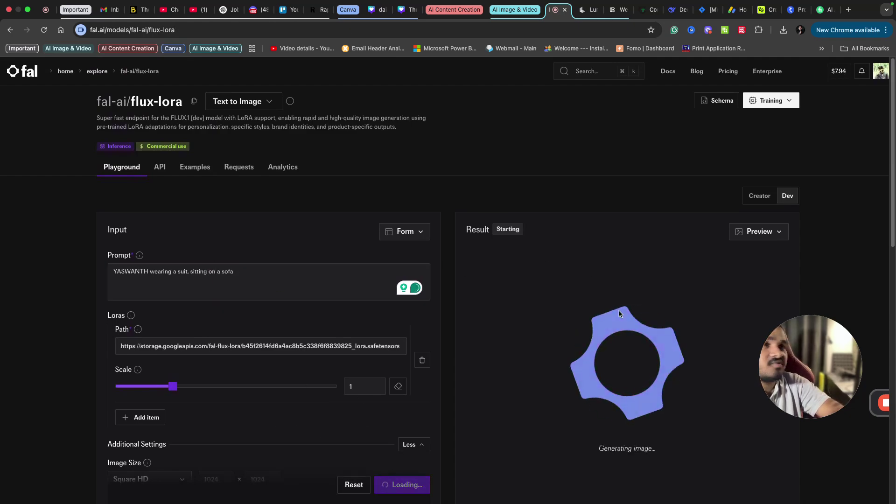
Step: Download the finished portrait of the subject in a suit in a leather armchair
{"action": "scroll", "coordinate": [620, 314], "scroll_direction": "down", "scroll_amount": 3}
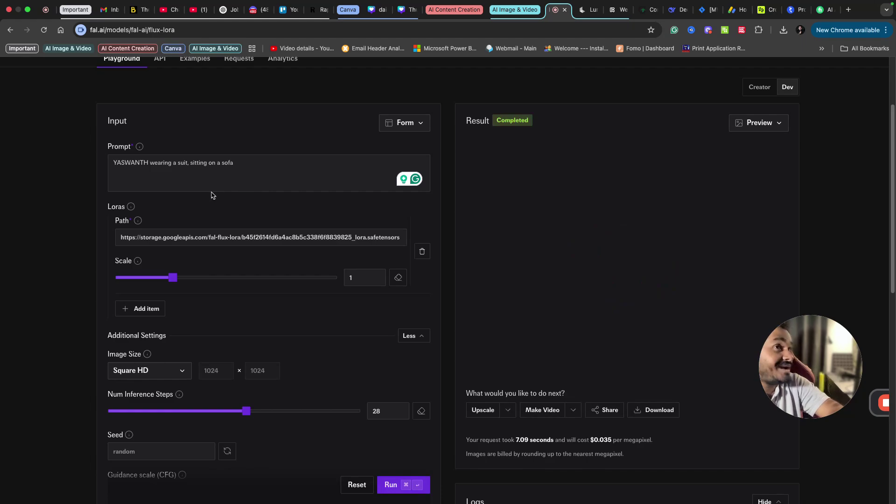
{"action": "scroll", "coordinate": [274, 178], "scroll_direction": "down", "scroll_amount": 1}
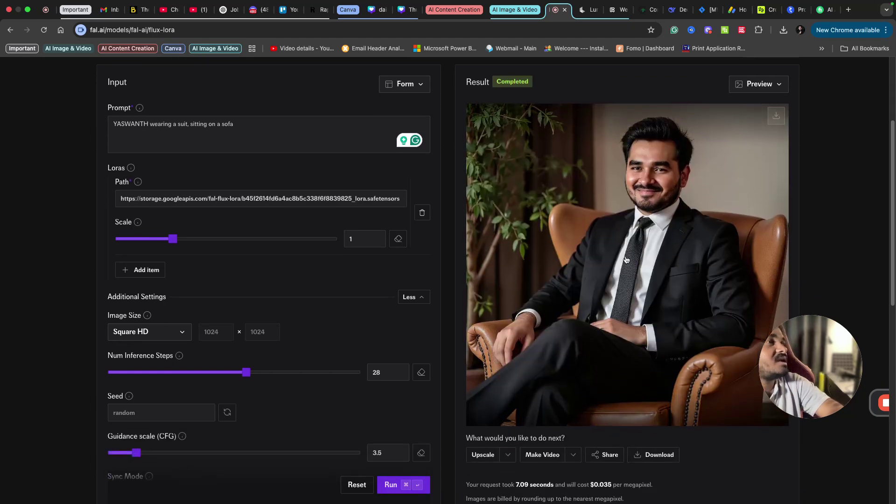
{"action": "left_click", "coordinate": [646, 452]}
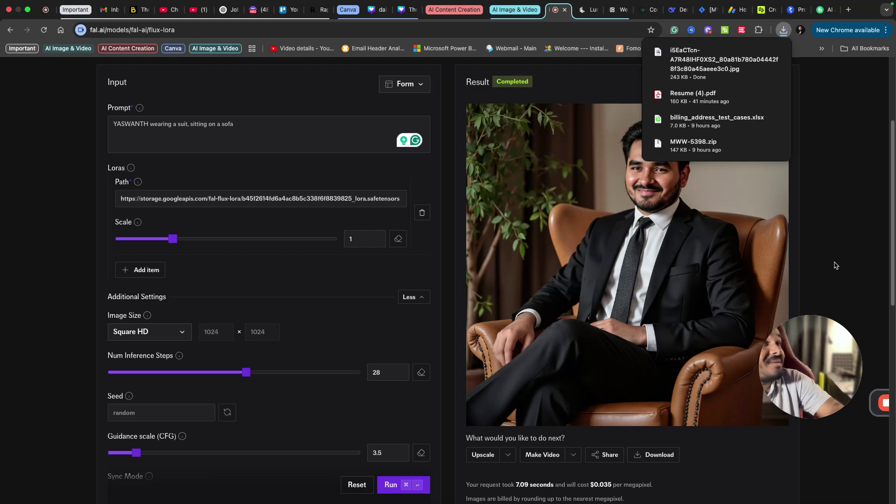
{"action": "scroll", "coordinate": [836, 266], "scroll_direction": "up", "scroll_amount": 3}
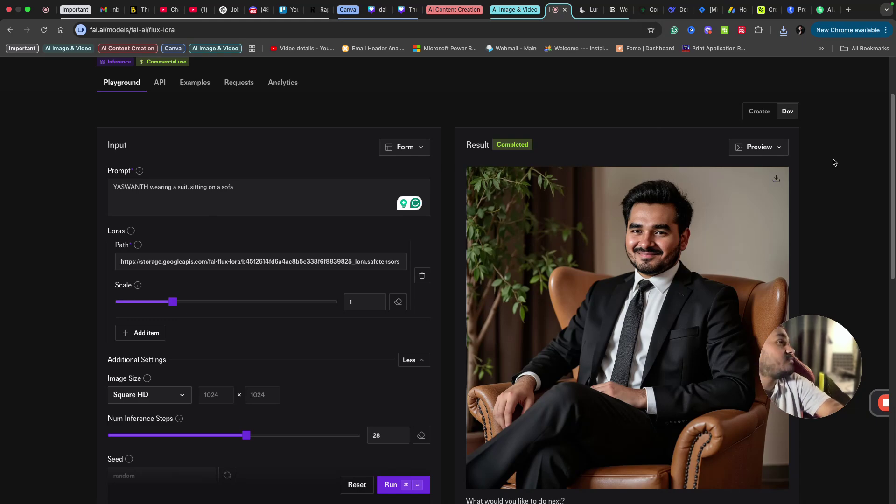
{"action": "scroll", "coordinate": [832, 161], "scroll_direction": "down", "scroll_amount": 1}
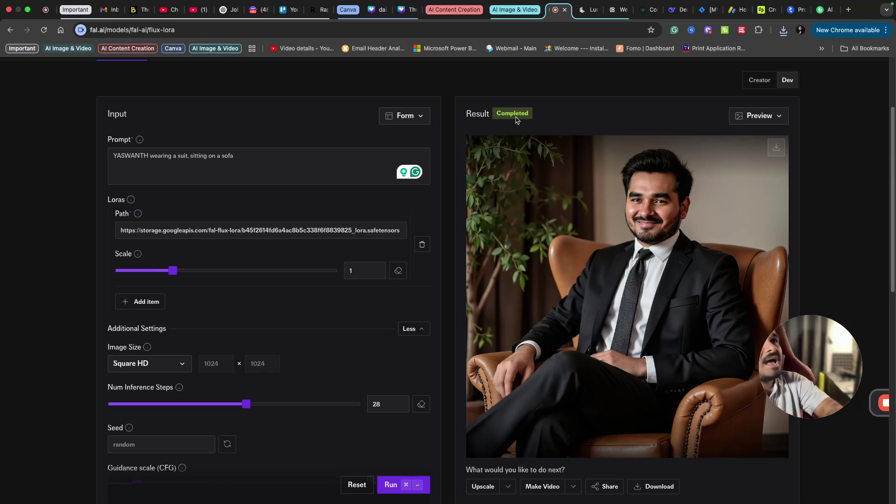
Step: Switch to Canva and scroll up through Thumbnails pages 437 to 423 showing the same face
{"action": "key", "text": "ctrl+shift+Tab"}
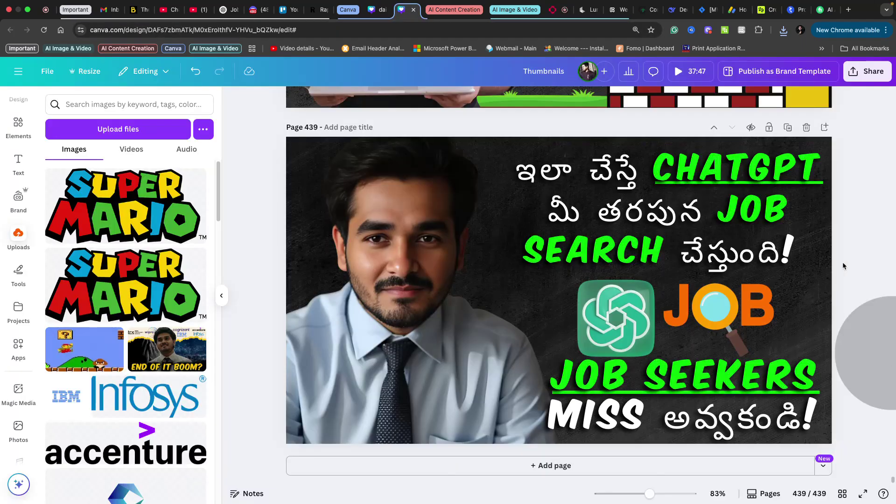
{"action": "scroll", "coordinate": [842, 266], "scroll_direction": "up", "scroll_amount": 2}
{"action": "scroll", "coordinate": [842, 266], "scroll_direction": "up", "scroll_amount": 7}
{"action": "scroll", "coordinate": [842, 266], "scroll_direction": "up", "scroll_amount": 7}
{"action": "scroll", "coordinate": [843, 266], "scroll_direction": "up", "scroll_amount": 5}
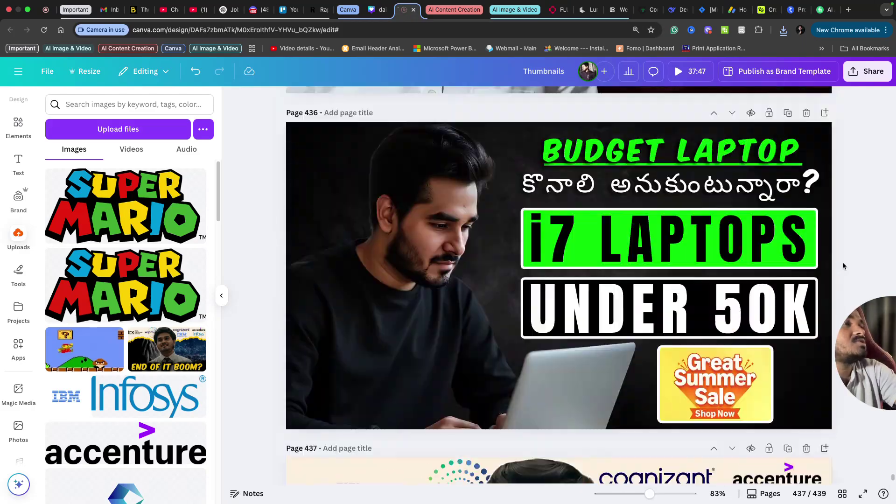
{"action": "scroll", "coordinate": [843, 266], "scroll_direction": "up", "scroll_amount": 3}
{"action": "scroll", "coordinate": [842, 265], "scroll_direction": "up", "scroll_amount": 6}
{"action": "scroll", "coordinate": [843, 266], "scroll_direction": "up", "scroll_amount": 8}
{"action": "scroll", "coordinate": [843, 265], "scroll_direction": "up", "scroll_amount": 8}
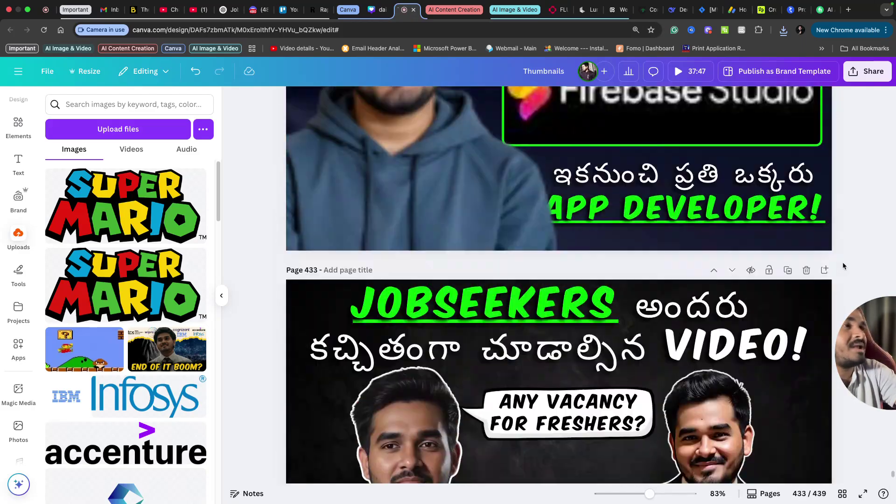
{"action": "scroll", "coordinate": [842, 266], "scroll_direction": "up", "scroll_amount": 8}
{"action": "scroll", "coordinate": [843, 265], "scroll_direction": "up", "scroll_amount": 3}
{"action": "scroll", "coordinate": [842, 266], "scroll_direction": "up", "scroll_amount": 3}
{"action": "scroll", "coordinate": [842, 265], "scroll_direction": "up", "scroll_amount": 2}
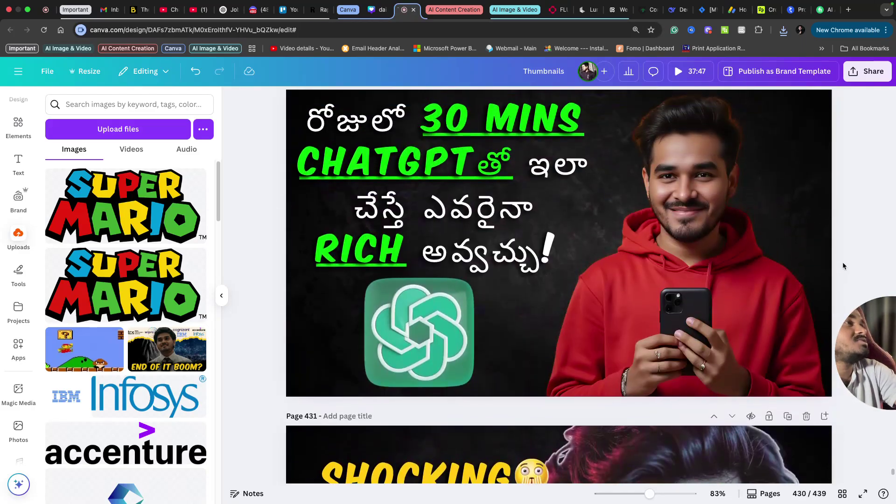
{"action": "scroll", "coordinate": [802, 228], "scroll_direction": "down", "scroll_amount": 15}
{"action": "scroll", "coordinate": [804, 229], "scroll_direction": "up", "scroll_amount": 15}
{"action": "scroll", "coordinate": [802, 228], "scroll_direction": "up", "scroll_amount": 10}
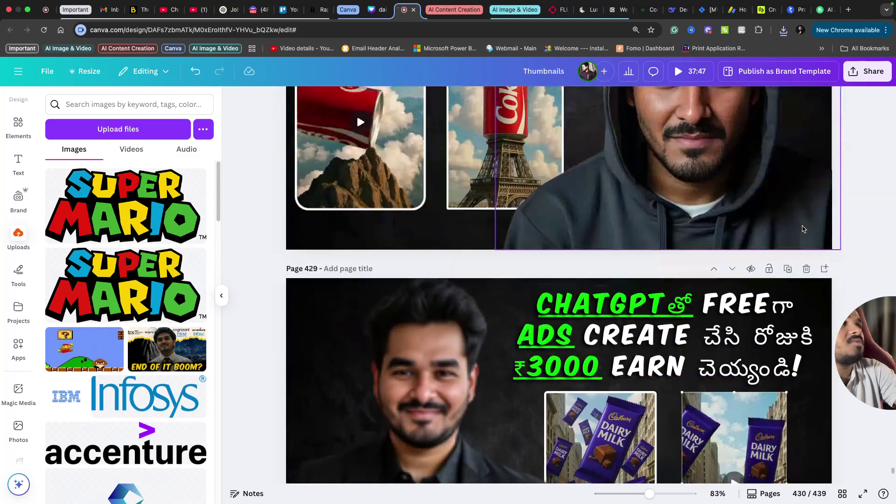
{"action": "scroll", "coordinate": [831, 215], "scroll_direction": "up", "scroll_amount": 2}
{"action": "scroll", "coordinate": [840, 210], "scroll_direction": "up", "scroll_amount": 2}
{"action": "scroll", "coordinate": [847, 207], "scroll_direction": "up", "scroll_amount": 8}
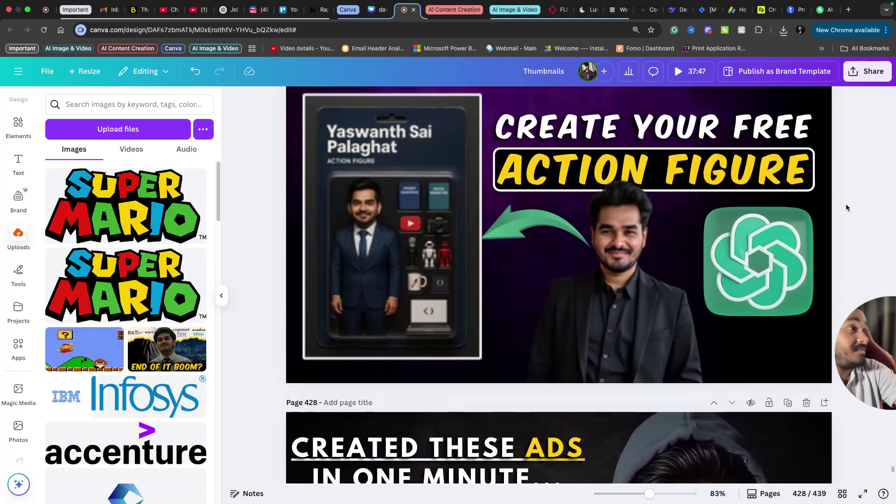
{"action": "scroll", "coordinate": [846, 207], "scroll_direction": "up", "scroll_amount": 1}
{"action": "scroll", "coordinate": [847, 207], "scroll_direction": "up", "scroll_amount": 9}
{"action": "scroll", "coordinate": [847, 207], "scroll_direction": "up", "scroll_amount": 2}
{"action": "scroll", "coordinate": [847, 207], "scroll_direction": "up", "scroll_amount": 8}
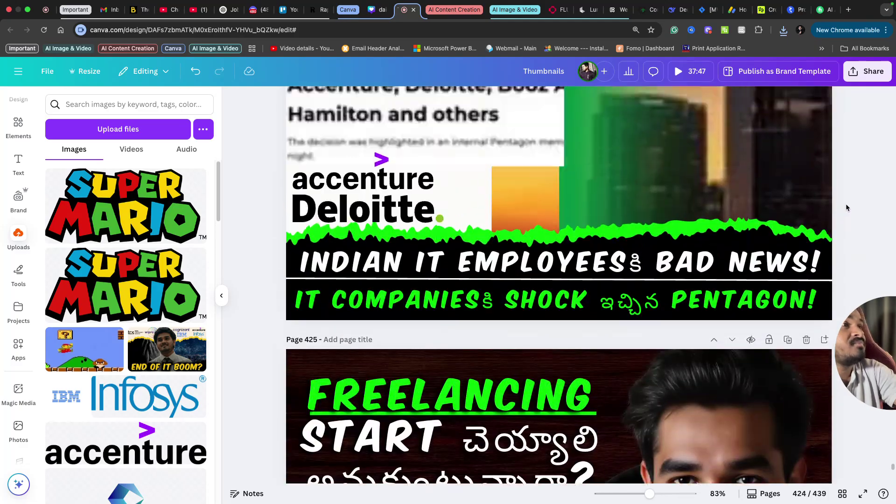
{"action": "scroll", "coordinate": [847, 207], "scroll_direction": "up", "scroll_amount": 8}
{"action": "scroll", "coordinate": [847, 207], "scroll_direction": "up", "scroll_amount": 1}
{"action": "scroll", "coordinate": [846, 207], "scroll_direction": "up", "scroll_amount": 5}
{"action": "scroll", "coordinate": [847, 207], "scroll_direction": "up", "scroll_amount": 3}
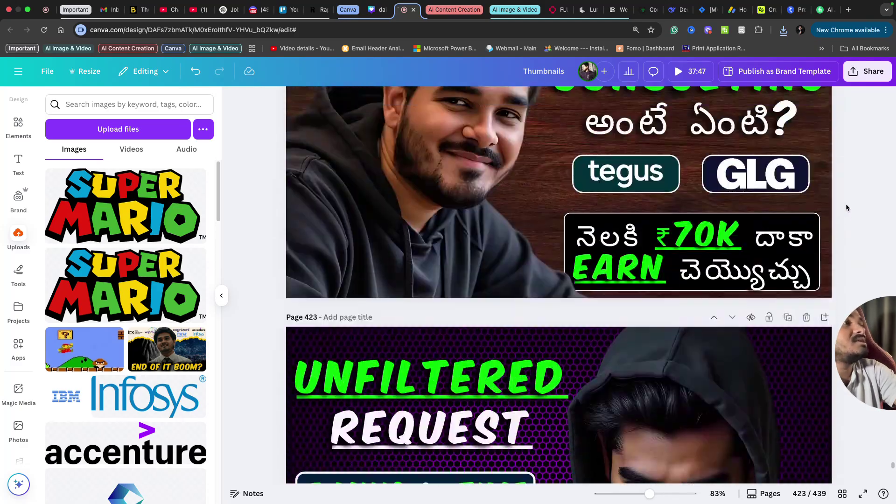
{"action": "scroll", "coordinate": [847, 207], "scroll_direction": "up", "scroll_amount": 7}
{"action": "scroll", "coordinate": [847, 207], "scroll_direction": "up", "scroll_amount": 7}
{"action": "scroll", "coordinate": [847, 207], "scroll_direction": "down", "scroll_amount": 15}
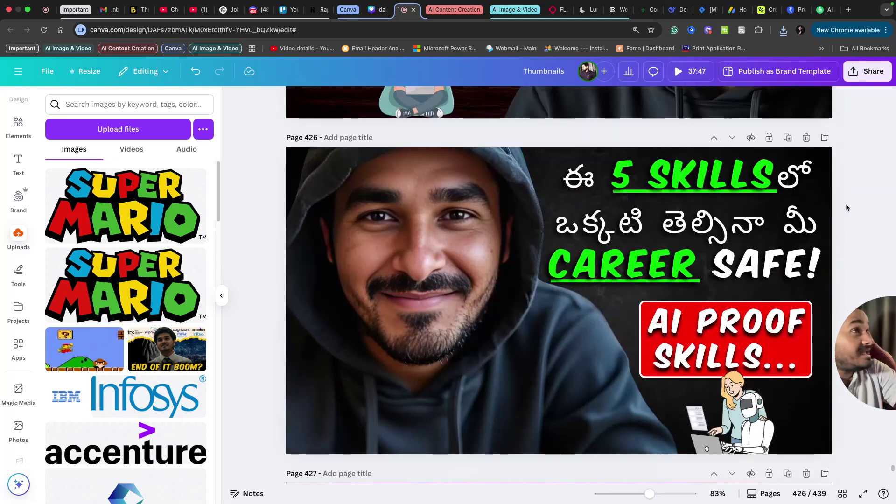
Step: Bring back the fal.ai tab showing the completed Square HD suit-and-armchair portrait
{"action": "left_click", "coordinate": [556, 9]}
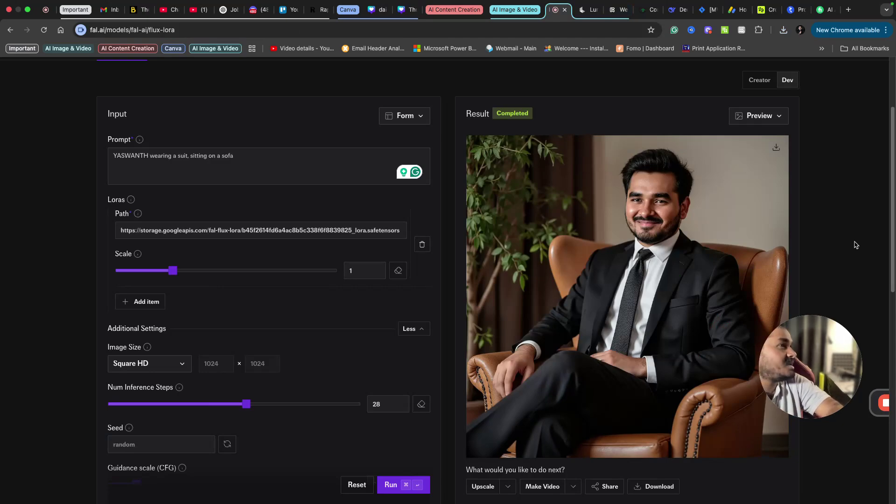
{"action": "mouse_move", "coordinate": [811, 367]}
{"action": "left_click_drag", "start_coordinate": [835, 368], "coordinate": [762, 362]}
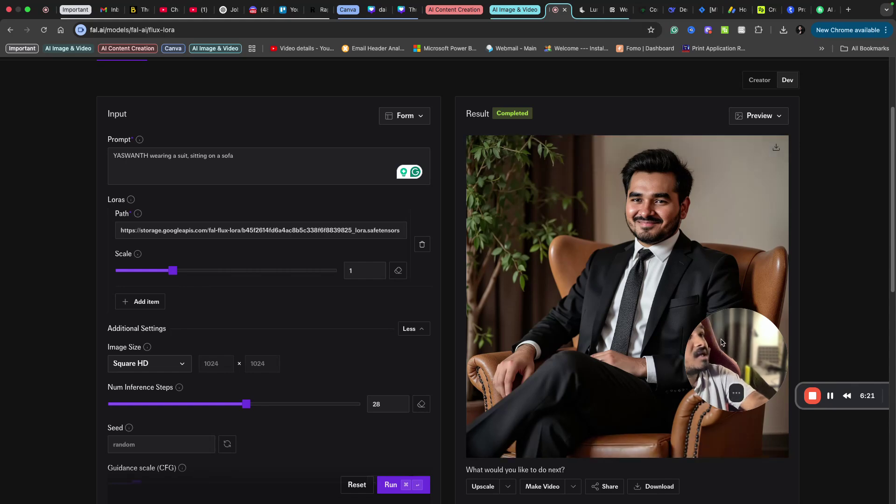
Step: Switch to Fiverr and browse several rows of AI Avatar Design gigs and their prices
{"action": "left_click", "coordinate": [825, 9]}
{"action": "scroll", "coordinate": [396, 243], "scroll_direction": "up", "scroll_amount": 5}
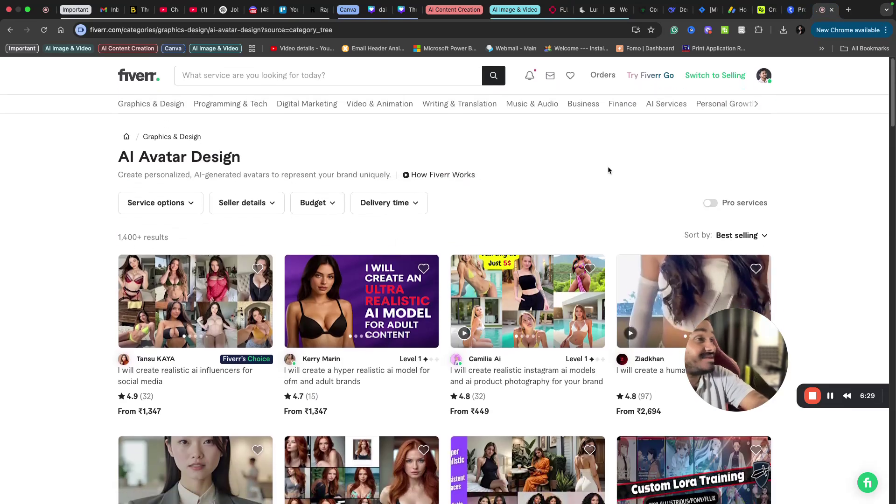
{"action": "scroll", "coordinate": [609, 170], "scroll_direction": "down", "scroll_amount": 1}
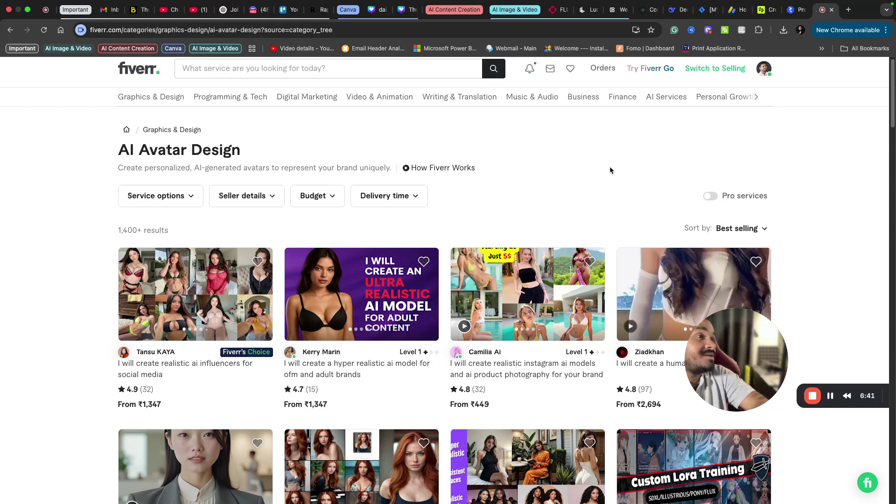
{"action": "scroll", "coordinate": [609, 166], "scroll_direction": "down", "scroll_amount": 5}
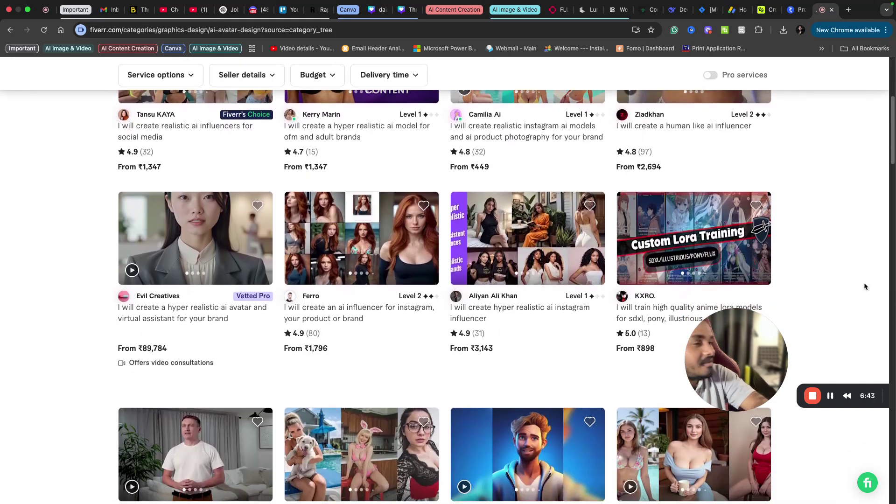
{"action": "scroll", "coordinate": [864, 284], "scroll_direction": "down", "scroll_amount": 2}
{"action": "scroll", "coordinate": [863, 284], "scroll_direction": "down", "scroll_amount": 5}
{"action": "scroll", "coordinate": [864, 283], "scroll_direction": "down", "scroll_amount": 1}
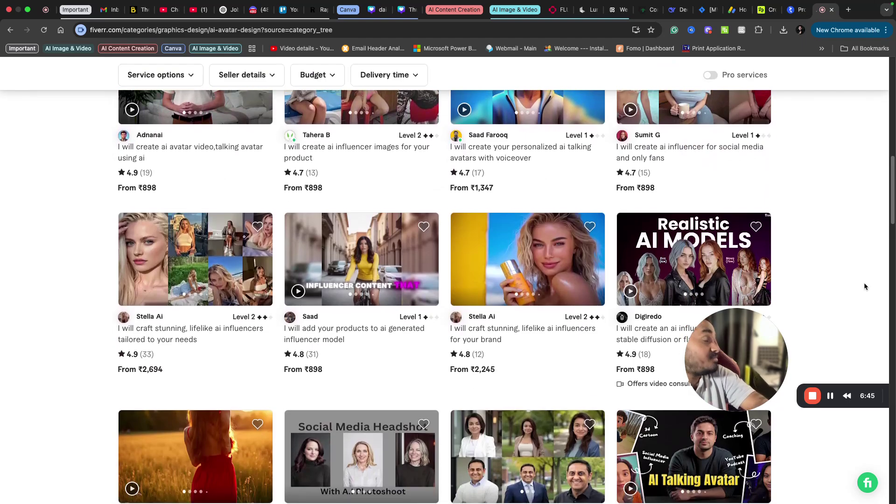
{"action": "scroll", "coordinate": [865, 283], "scroll_direction": "up", "scroll_amount": 2}
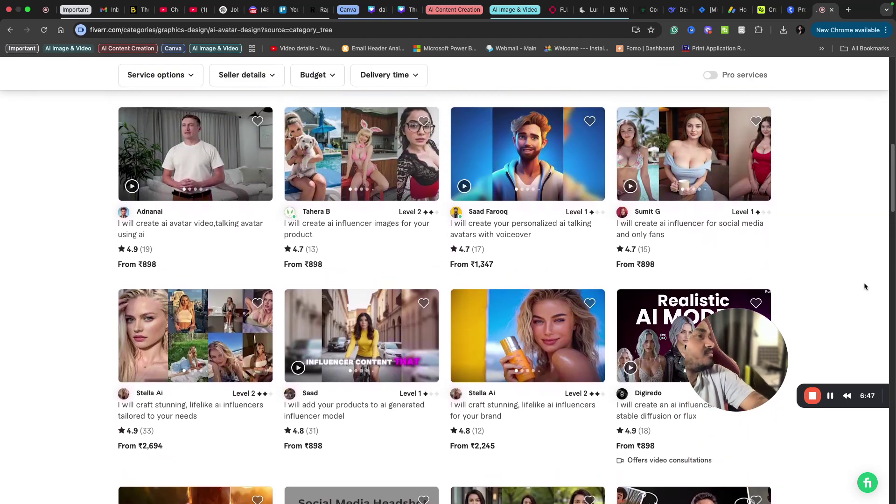
{"action": "scroll", "coordinate": [864, 284], "scroll_direction": "up", "scroll_amount": 5}
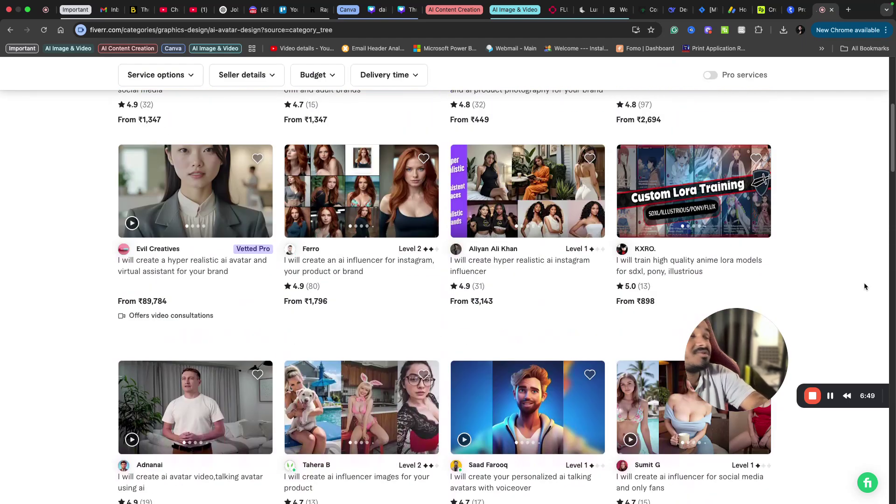
{"action": "scroll", "coordinate": [864, 284], "scroll_direction": "up", "scroll_amount": 6}
{"action": "scroll", "coordinate": [864, 284], "scroll_direction": "down", "scroll_amount": 9}
{"action": "scroll", "coordinate": [864, 283], "scroll_direction": "down", "scroll_amount": 6}
{"action": "scroll", "coordinate": [864, 285], "scroll_direction": "down", "scroll_amount": 1}
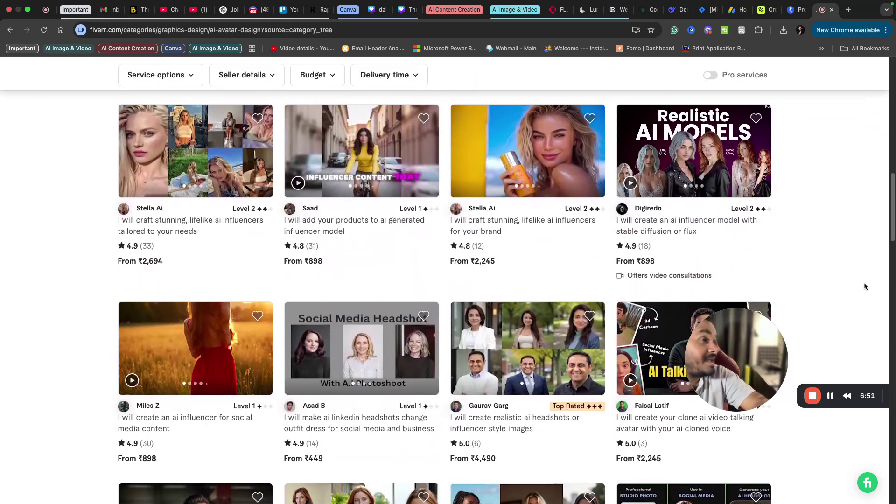